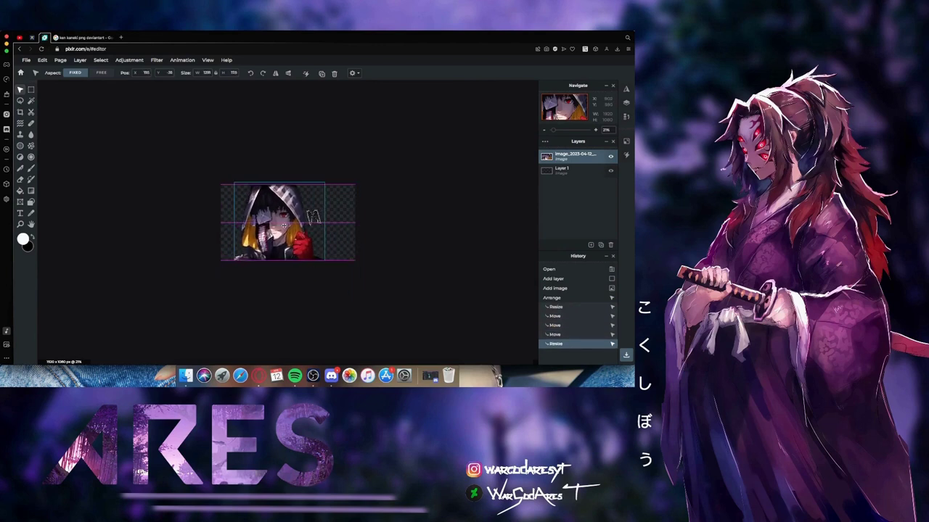
Step: Finish resizing and arranging the hooded character image on the transparent canvas and deselect it
{"action": "left_click", "coordinate": [242, 296]}
{"action": "scroll", "coordinate": [242, 296], "scroll_direction": "up", "scroll_amount": 5}
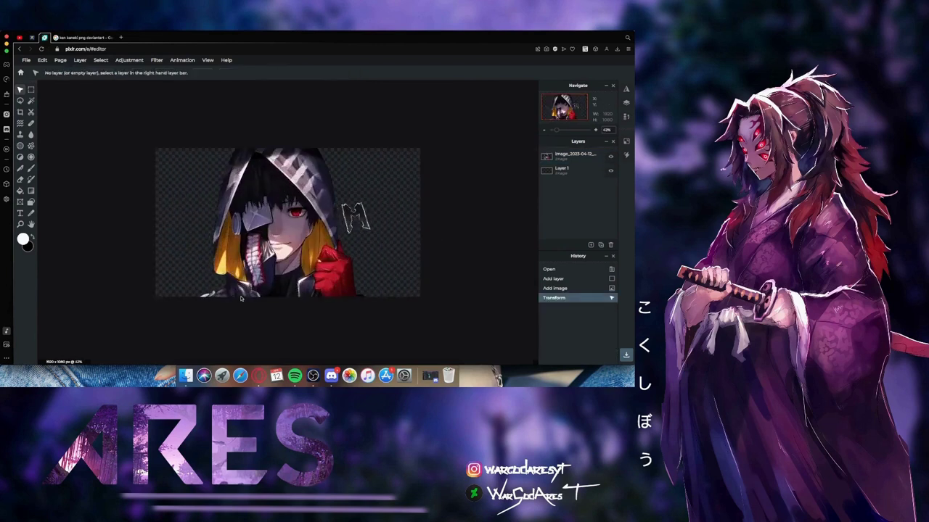
{"action": "left_click", "coordinate": [272, 226]}
{"action": "left_click", "coordinate": [138, 102]}
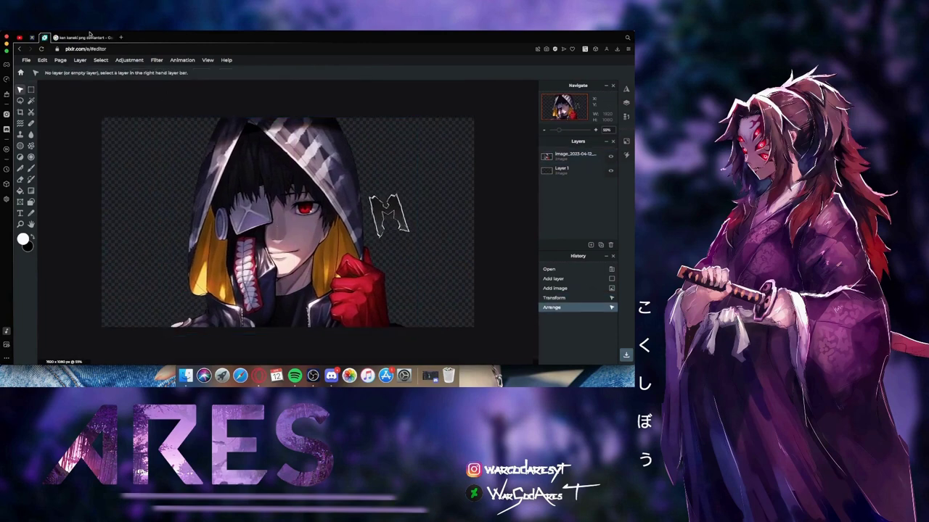
Step: Search Google Images for "cyberpunk city wallpaper" in a new browser tab
{"action": "left_click", "coordinate": [121, 37]}
{"action": "left_click", "coordinate": [114, 49]}
{"action": "type", "text": "cyberpunk city "}
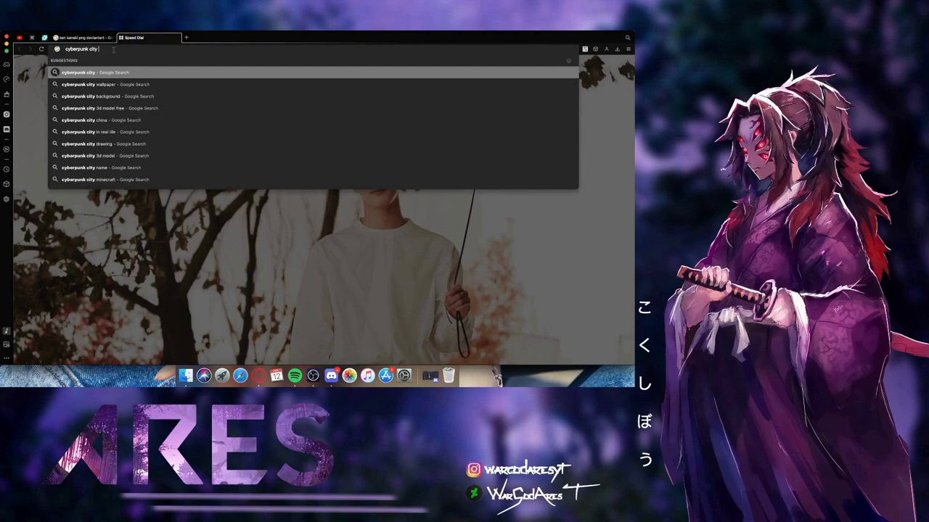
{"action": "type", "text": "wallpaper"}
{"action": "key", "text": "Return"}
{"action": "left_click", "coordinate": [107, 91]}
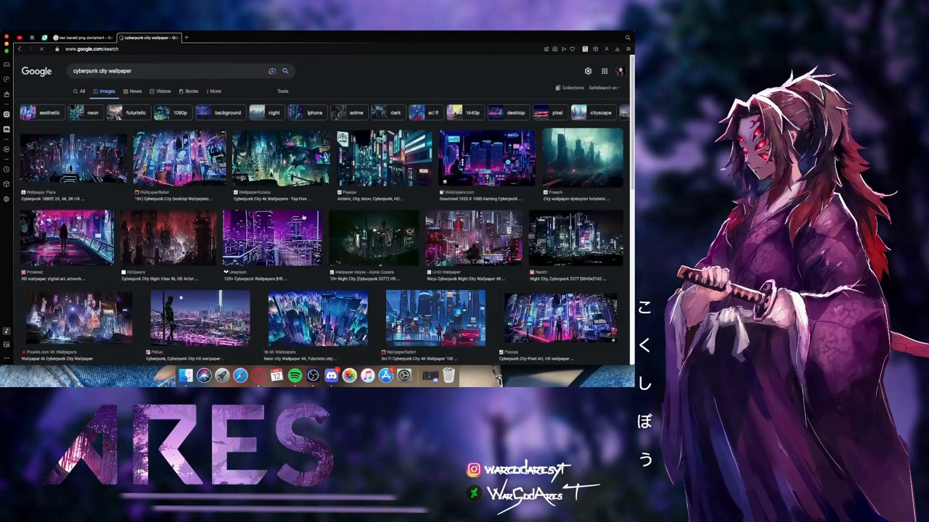
Step: Browse the cyberpunk city results, open a purple city wallpaper and copy the image
{"action": "scroll", "coordinate": [302, 217], "scroll_direction": "down", "scroll_amount": 3}
{"action": "scroll", "coordinate": [292, 287], "scroll_direction": "down", "scroll_amount": 15}
{"action": "scroll", "coordinate": [292, 288], "scroll_direction": "down", "scroll_amount": 15}
{"action": "scroll", "coordinate": [291, 285], "scroll_direction": "down", "scroll_amount": 6}
{"action": "left_click", "coordinate": [67, 136]}
{"action": "right_click", "coordinate": [510, 148]}
{"action": "left_click", "coordinate": [530, 211]}
Step: Add the copied city wallpaper to the Pixlr document and place its layer beneath the hooded character
{"action": "left_click", "coordinate": [44, 37]}
{"action": "left_click", "coordinate": [80, 60]}
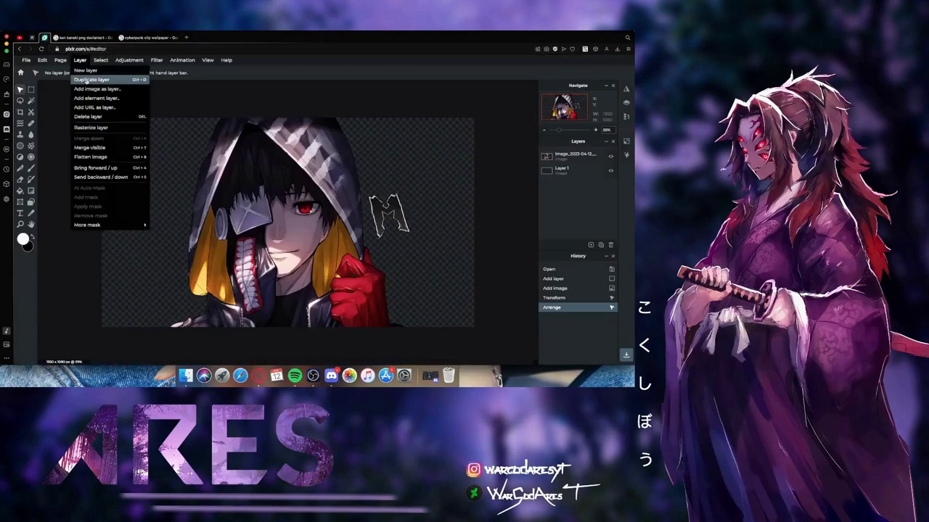
{"action": "left_click", "coordinate": [85, 71]}
{"action": "left_click", "coordinate": [83, 132]}
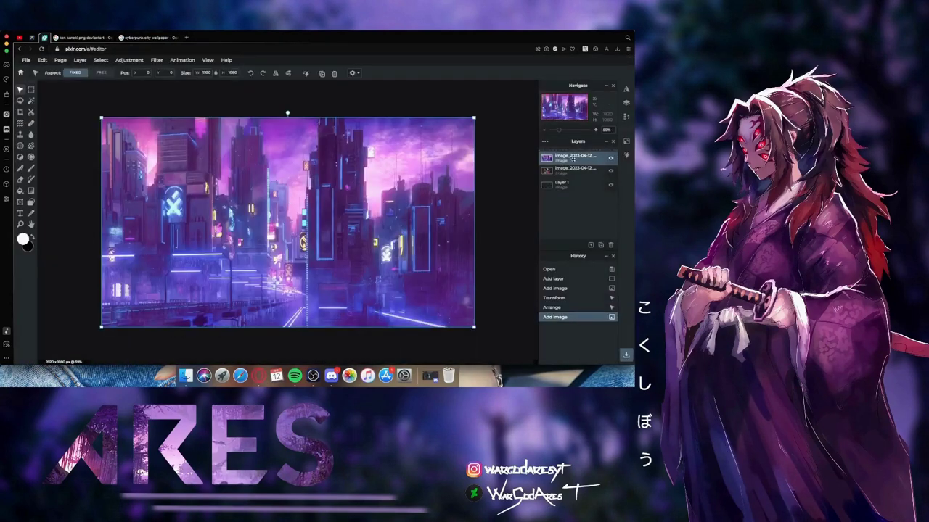
{"action": "left_click_drag", "start_coordinate": [572, 156], "coordinate": [571, 174]}
Step: Close the image search tabs and cut the M-shaped logo out of the character layer with the Cutout tool
{"action": "left_click", "coordinate": [403, 188]}
{"action": "scroll", "coordinate": [403, 187], "scroll_direction": "up", "scroll_amount": 6}
{"action": "left_click", "coordinate": [120, 37]}
{"action": "left_click", "coordinate": [120, 37]}
{"action": "left_click", "coordinate": [31, 111]}
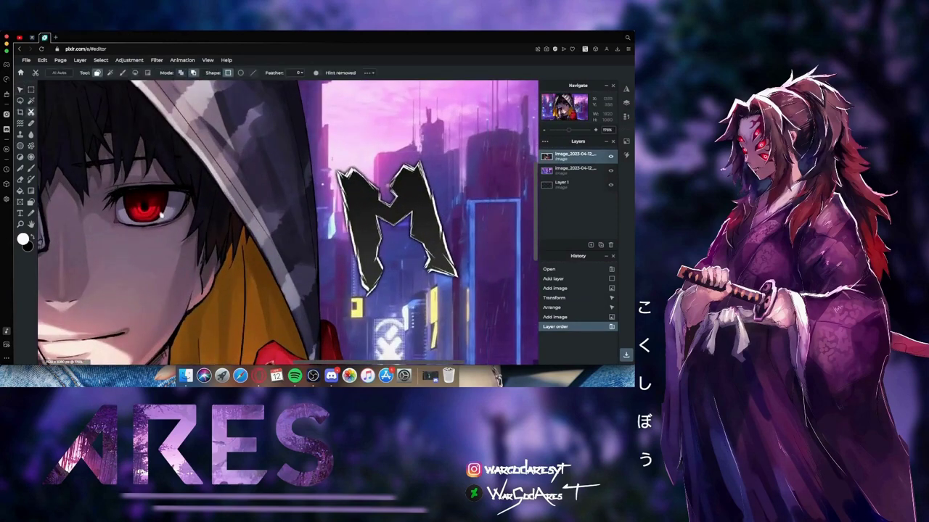
{"action": "left_click_drag", "start_coordinate": [467, 295], "coordinate": [468, 296]}
{"action": "left_click", "coordinate": [410, 170]}
{"action": "scroll", "coordinate": [410, 170], "scroll_direction": "down", "scroll_amount": 6}
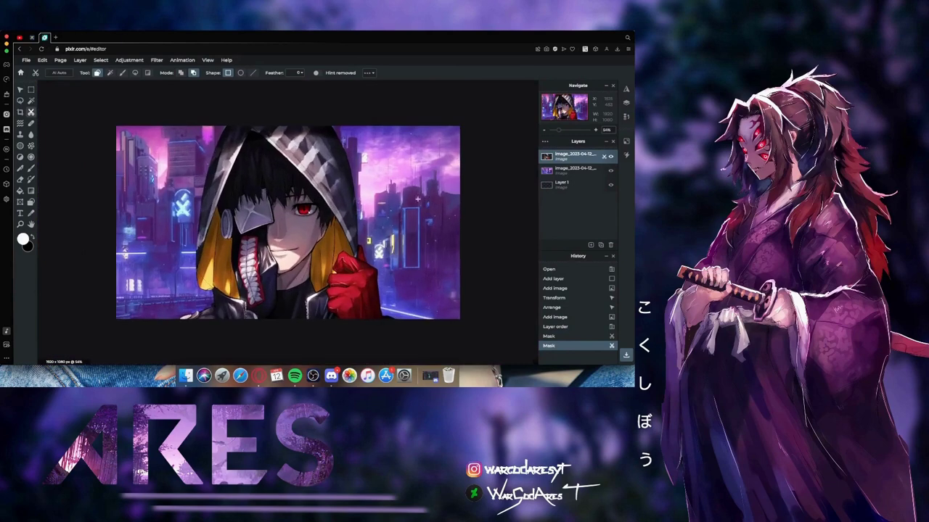
Step: Darken the city background layer with a brightness and contrast adjustment
{"action": "left_click", "coordinate": [19, 89]}
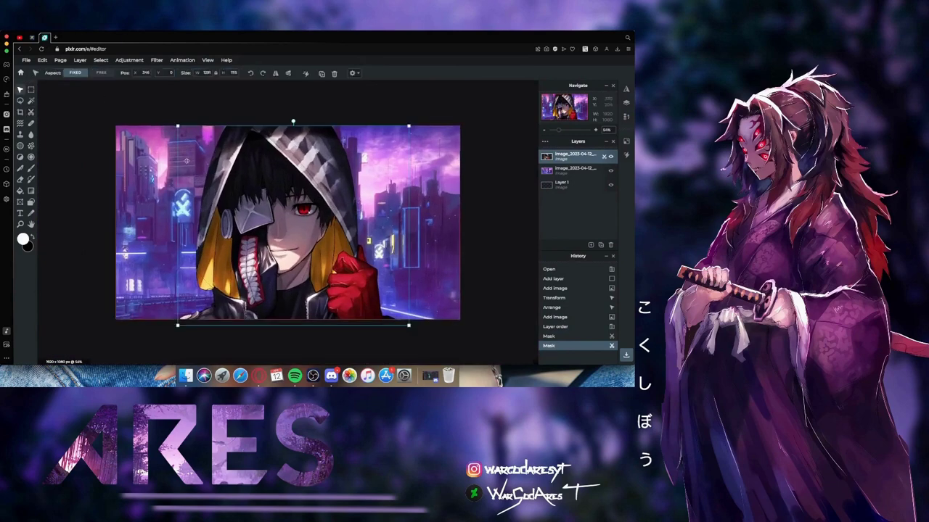
{"action": "left_click", "coordinate": [129, 60]}
{"action": "left_click", "coordinate": [137, 99]}
{"action": "left_click_drag", "start_coordinate": [324, 217], "coordinate": [334, 241]}
{"action": "left_click", "coordinate": [366, 260]}
Step: Darken the hooded character layer with a brightness and contrast adjustment
{"action": "left_click", "coordinate": [258, 235]}
{"action": "left_click", "coordinate": [129, 60]}
{"action": "left_click", "coordinate": [138, 99]}
{"action": "left_click_drag", "start_coordinate": [323, 217], "coordinate": [335, 242]}
{"action": "left_click", "coordinate": [366, 260]}
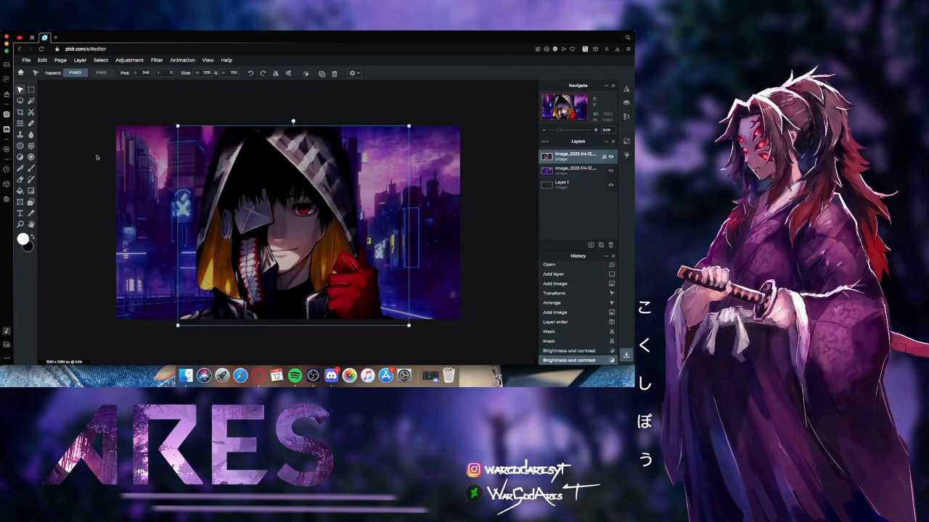
Step: Save the composition as a PNG image
{"action": "left_click", "coordinate": [99, 199]}
{"action": "left_click", "coordinate": [26, 59]}
{"action": "left_click", "coordinate": [29, 117]}
{"action": "left_click", "coordinate": [341, 167]}
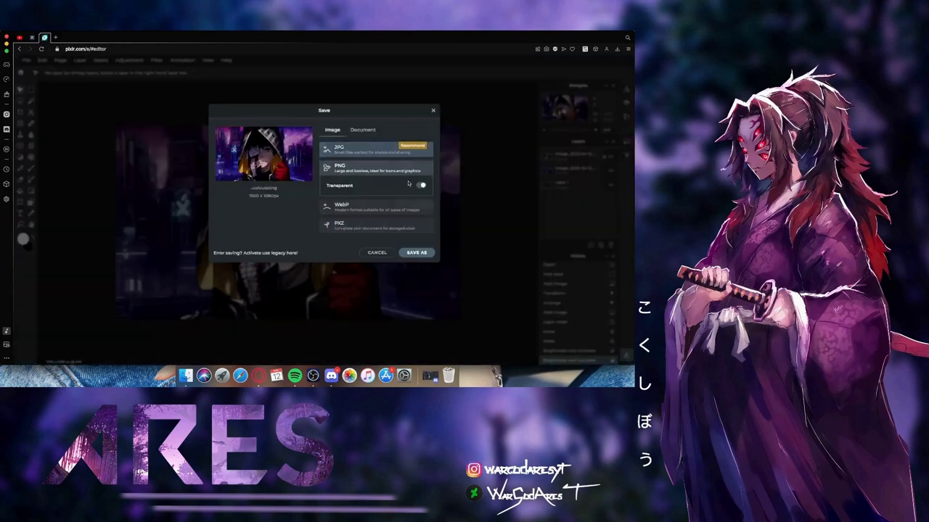
{"action": "left_click", "coordinate": [415, 253]}
{"action": "key", "text": "Return"}
Step: Add the saved Untitled.png from the desktop as a new image layer on top
{"action": "left_click", "coordinate": [80, 60]}
{"action": "left_click", "coordinate": [84, 89]}
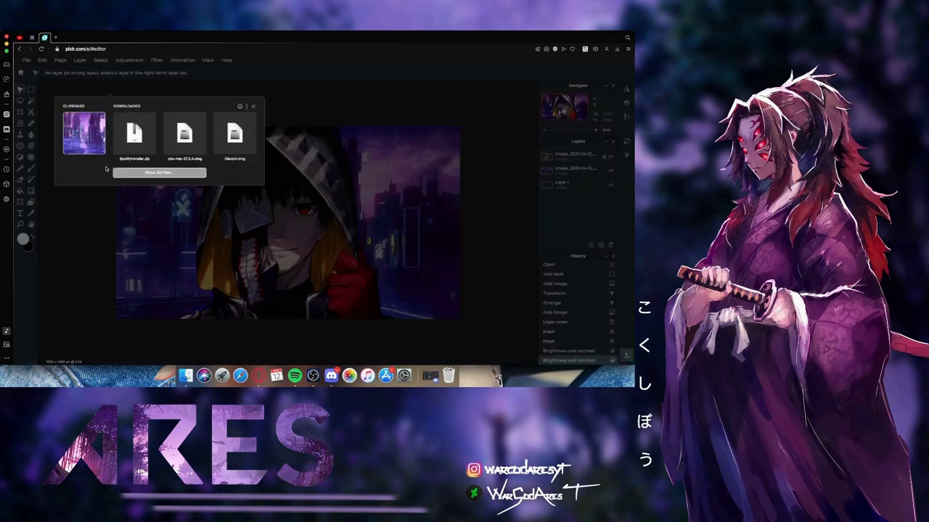
{"action": "left_click", "coordinate": [141, 174]}
{"action": "left_click", "coordinate": [269, 89]}
{"action": "left_click", "coordinate": [420, 196]}
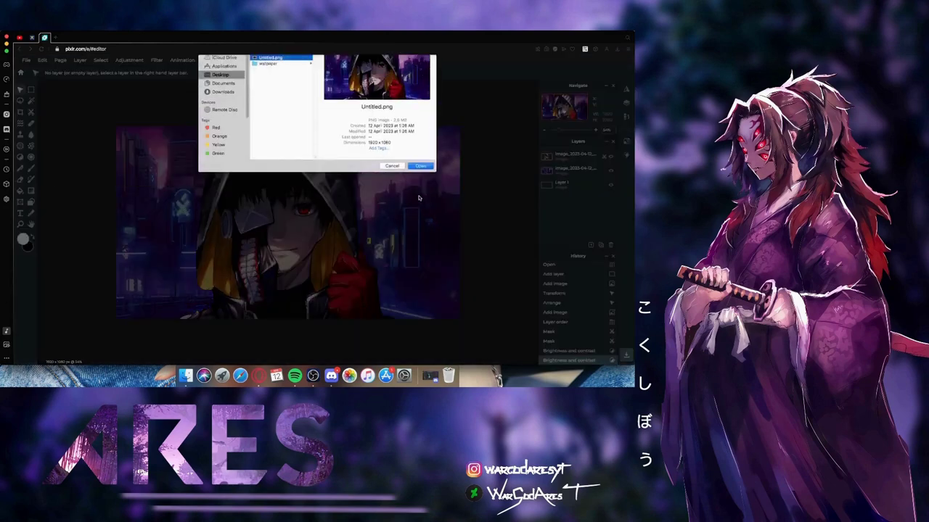
Step: Adjust the red, green and blue curves of the Untitled.png layer, bowing the blue curve upward, and apply them
{"action": "left_click", "coordinate": [128, 60]}
{"action": "left_click", "coordinate": [134, 109]}
{"action": "left_click_drag", "start_coordinate": [312, 143], "coordinate": [548, 128]}
{"action": "left_click_drag", "start_coordinate": [553, 176], "coordinate": [543, 198]}
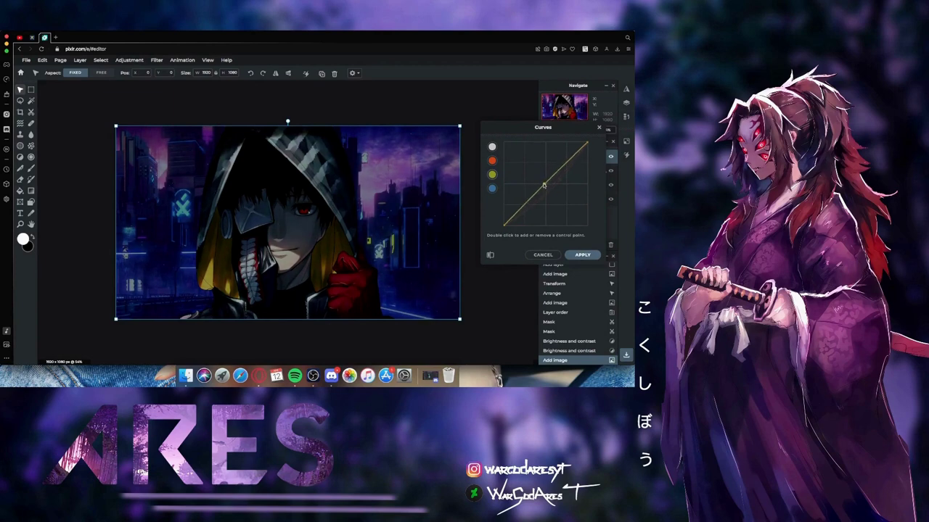
{"action": "left_click_drag", "start_coordinate": [527, 188], "coordinate": [568, 186]}
{"action": "left_click", "coordinate": [493, 162]}
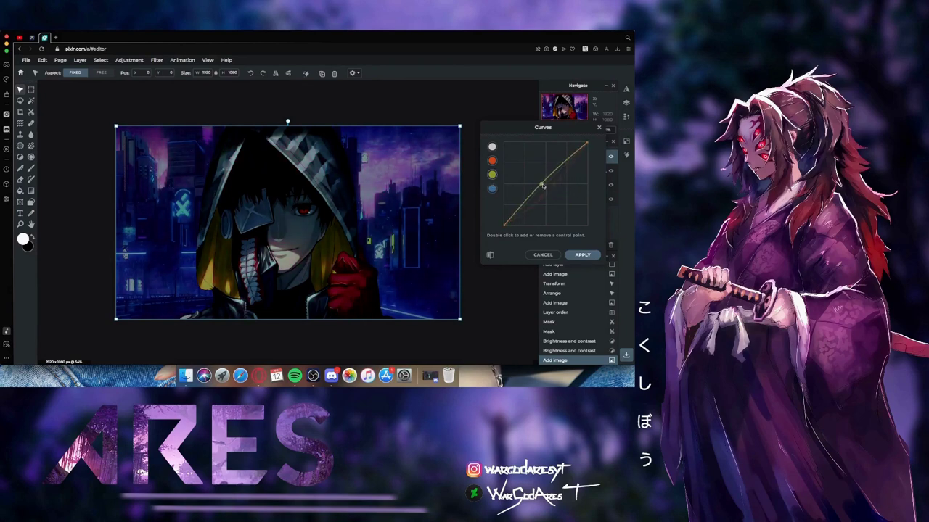
{"action": "left_click_drag", "start_coordinate": [540, 185], "coordinate": [549, 190]}
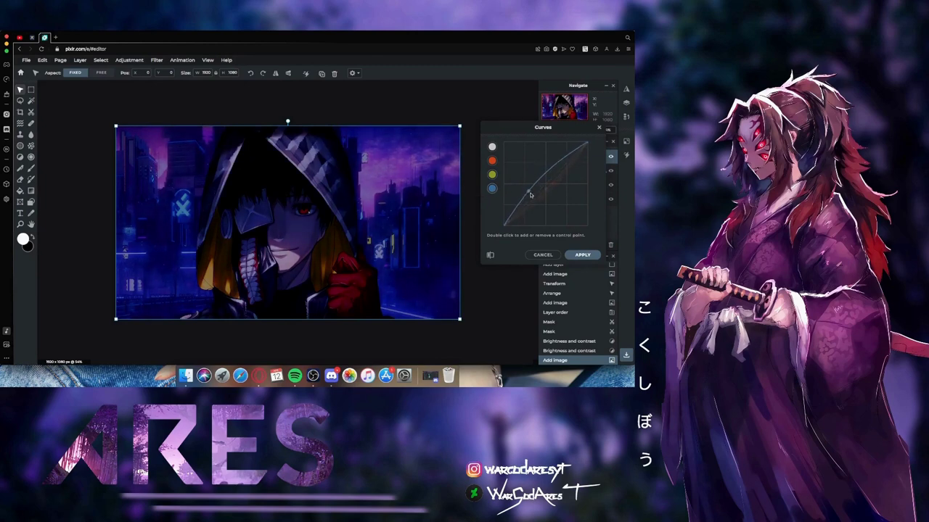
{"action": "left_click", "coordinate": [490, 255]}
{"action": "left_click", "coordinate": [583, 254]}
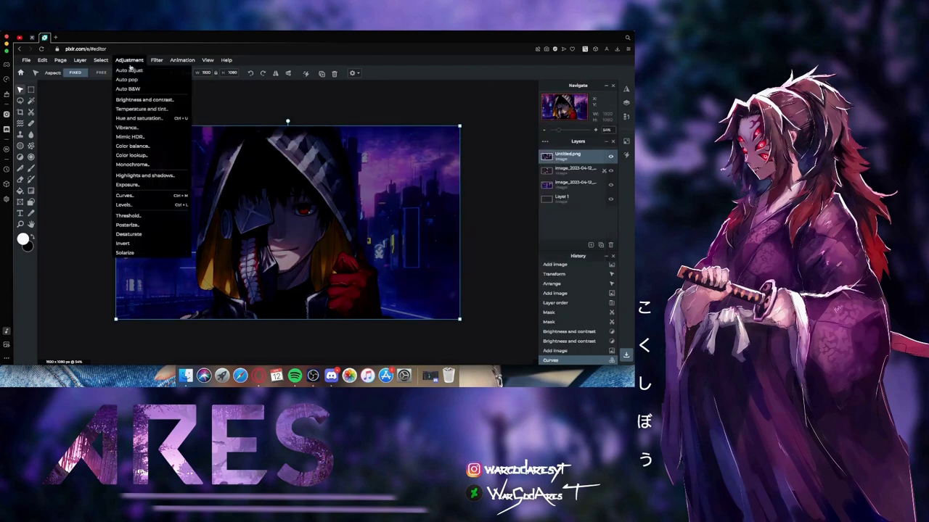
Step: Apply a color balance to the shadows with red 28, green 4 and blue -16
{"action": "left_click", "coordinate": [130, 60]}
{"action": "left_click", "coordinate": [138, 106]}
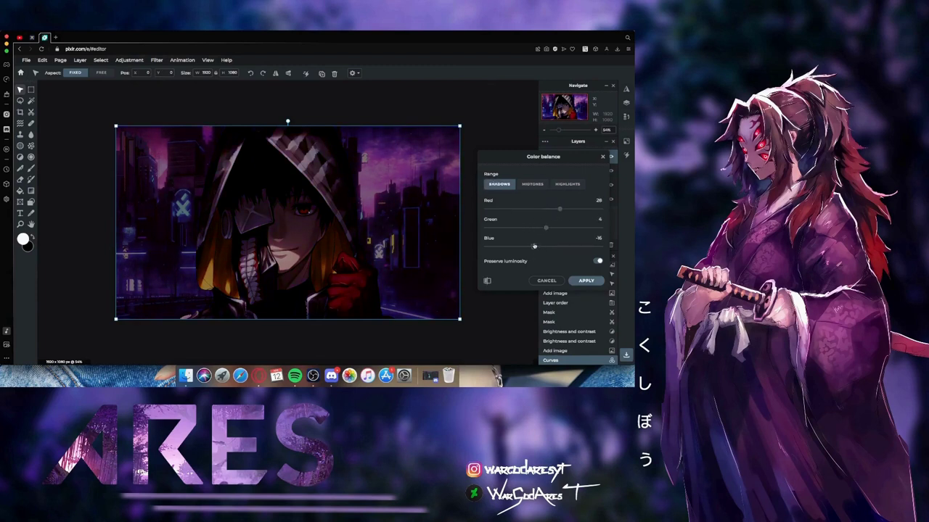
{"action": "left_click", "coordinate": [587, 280]}
Step: Set the Untitled.png layer's brightness to 5 and contrast to 15
{"action": "left_click", "coordinate": [130, 60]}
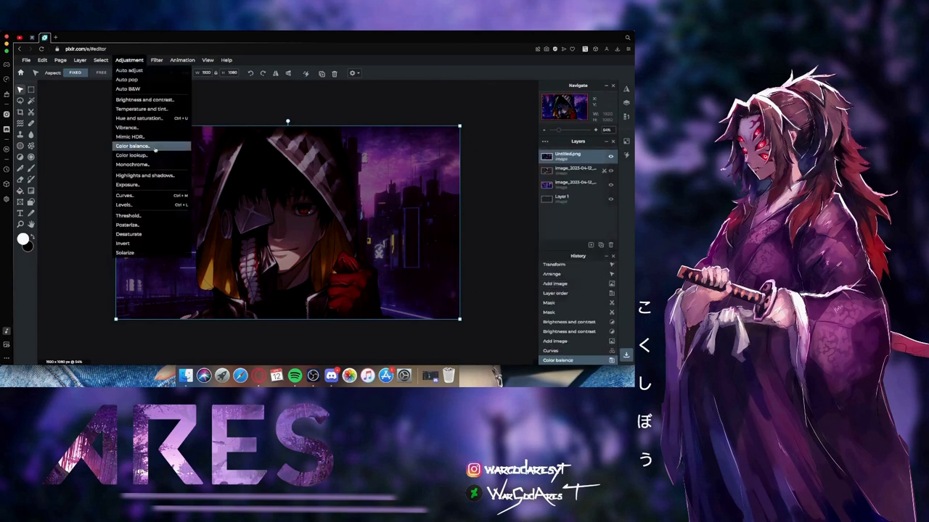
{"action": "left_click", "coordinate": [142, 99]}
{"action": "mouse_move", "coordinate": [542, 200]}
{"action": "left_mouse_down"}
{"action": "mouse_move", "coordinate": [529, 204]}
{"action": "mouse_move", "coordinate": [555, 202]}
{"action": "mouse_move", "coordinate": [532, 203]}
{"action": "mouse_move", "coordinate": [555, 222]}
{"action": "mouse_move", "coordinate": [523, 200]}
{"action": "mouse_move", "coordinate": [540, 202]}
{"action": "left_mouse_up"}
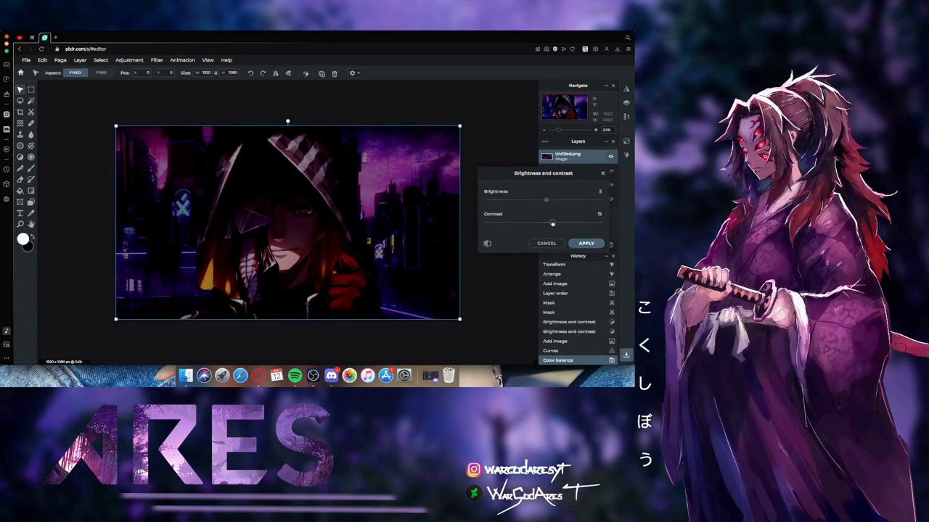
{"action": "left_click", "coordinate": [585, 243]}
Step: Set the layer's temperature to -41 and adjust its tint
{"action": "left_click", "coordinate": [130, 59]}
{"action": "left_click", "coordinate": [139, 109]}
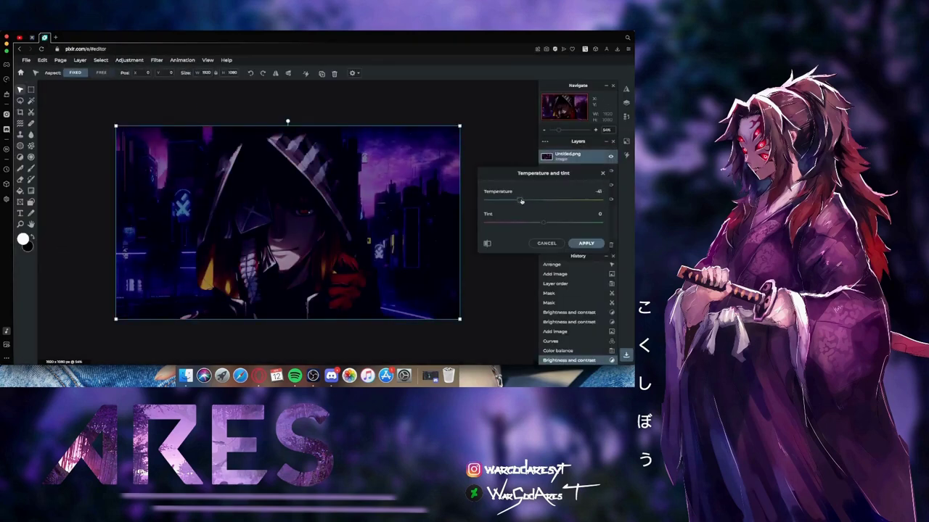
{"action": "left_click_drag", "start_coordinate": [540, 223], "coordinate": [513, 226]}
{"action": "left_click", "coordinate": [587, 244]}
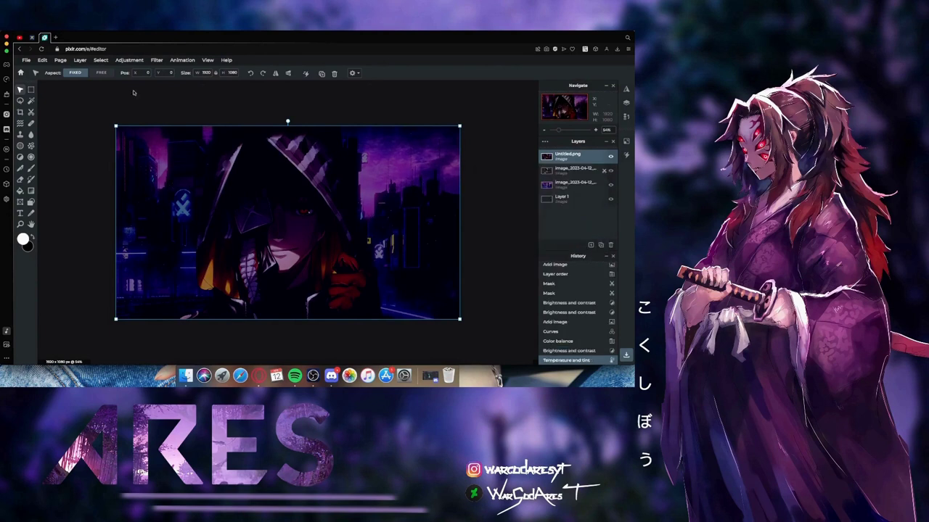
Step: Adjust the vibrance of the Untitled.png layer
{"action": "left_click", "coordinate": [129, 59]}
{"action": "left_click", "coordinate": [141, 129]}
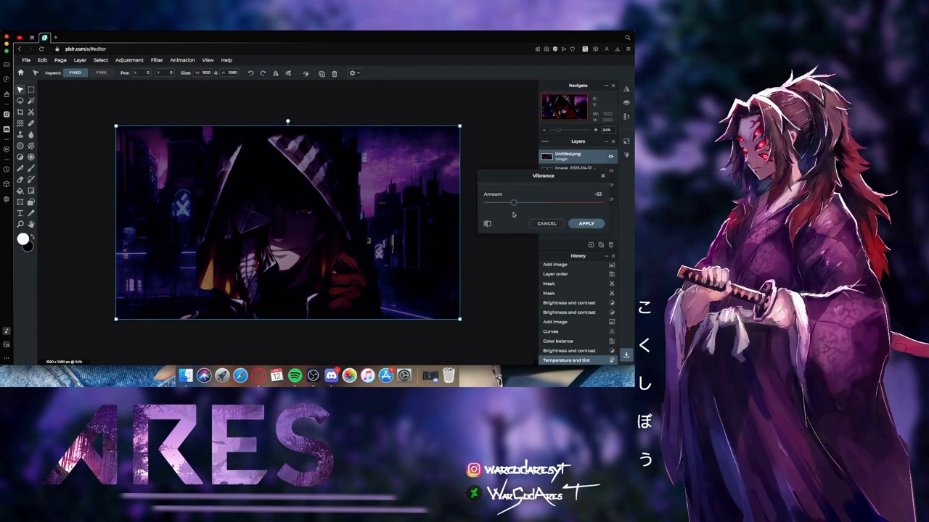
{"action": "left_click_drag", "start_coordinate": [517, 203], "coordinate": [544, 258]}
{"action": "left_click", "coordinate": [586, 224]}
Step: Mute the layer's colors with a hue and saturation adjustment
{"action": "left_click", "coordinate": [129, 59]}
{"action": "left_click", "coordinate": [142, 119]}
{"action": "left_click", "coordinate": [586, 291]}
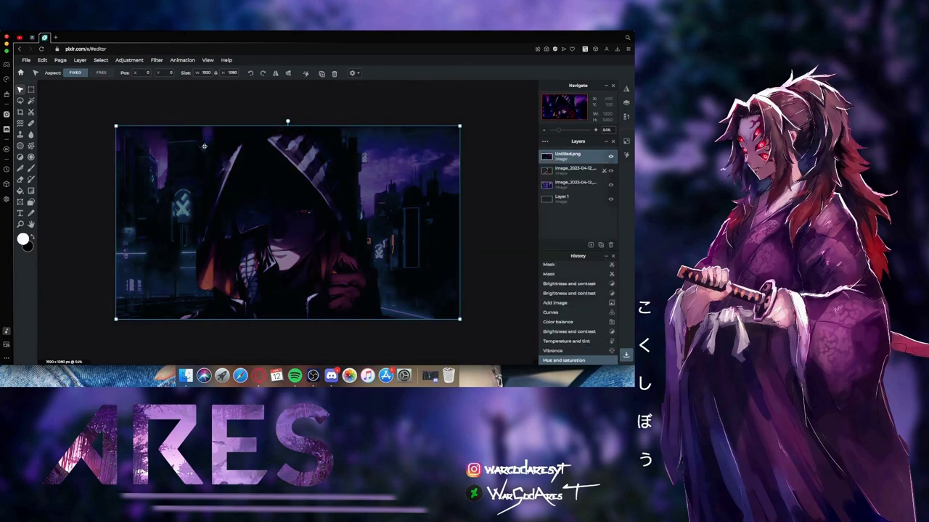
Step: Raise the layer's highlights and adjust its shadows
{"action": "left_click", "coordinate": [129, 60]}
{"action": "left_click", "coordinate": [145, 176]}
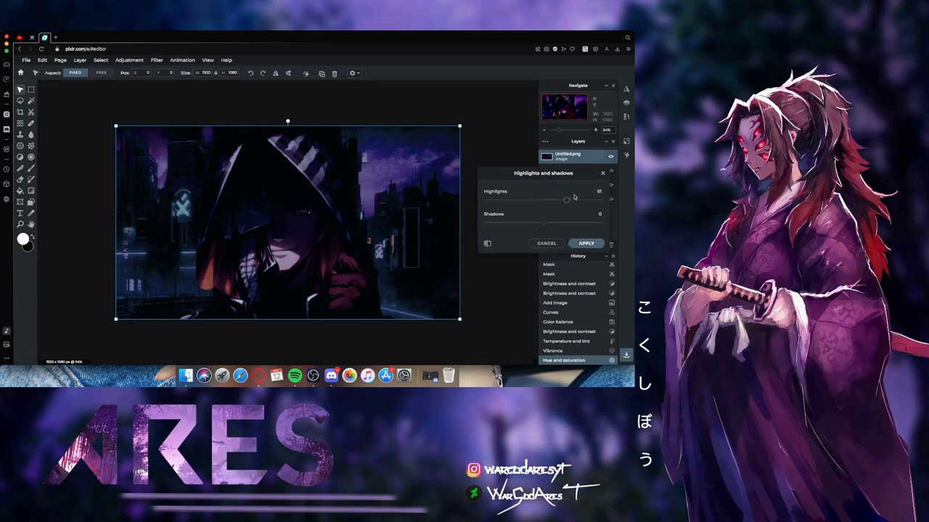
{"action": "left_click_drag", "start_coordinate": [634, 206], "coordinate": [554, 224]}
{"action": "left_click", "coordinate": [586, 243]}
Step: Lower the exposure of the Untitled.png layer
{"action": "left_click", "coordinate": [129, 60]}
{"action": "left_click", "coordinate": [145, 90]}
{"action": "left_click_drag", "start_coordinate": [543, 203], "coordinate": [522, 205]}
{"action": "left_click", "coordinate": [586, 224]}
Step: Select the character's uncovered eye by outlining it with the polygonal Lasso
{"action": "scroll", "coordinate": [308, 212], "scroll_direction": "up", "scroll_amount": 10}
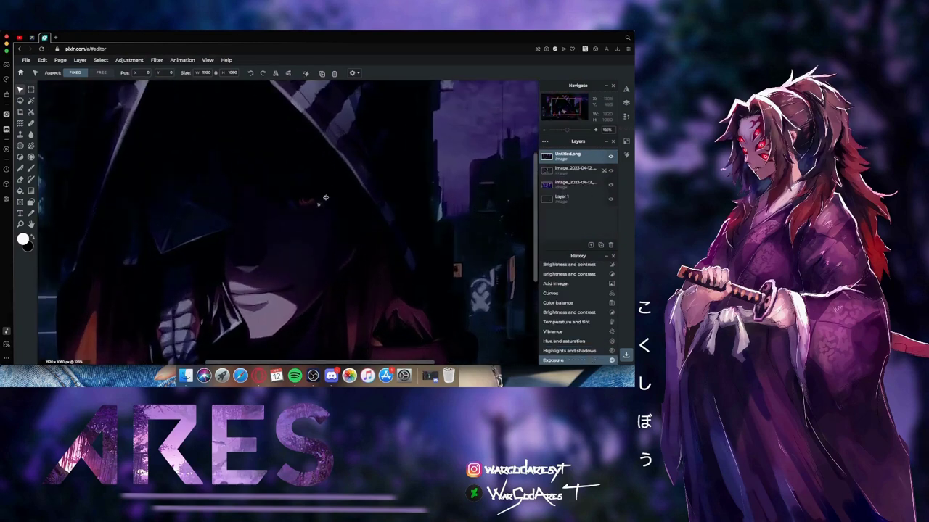
{"action": "left_click", "coordinate": [19, 100]}
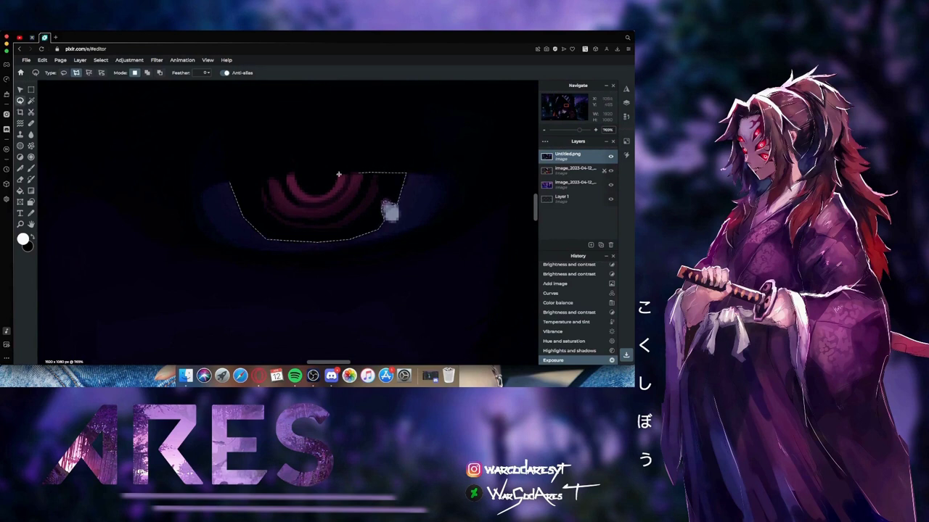
{"action": "left_click", "coordinate": [237, 177]}
Step: Increase the brightness and contrast of the selected eye
{"action": "left_click", "coordinate": [129, 59]}
{"action": "left_click", "coordinate": [142, 75]}
{"action": "left_click_drag", "start_coordinate": [542, 201], "coordinate": [602, 200]}
{"action": "left_click_drag", "start_coordinate": [544, 223], "coordinate": [629, 227]}
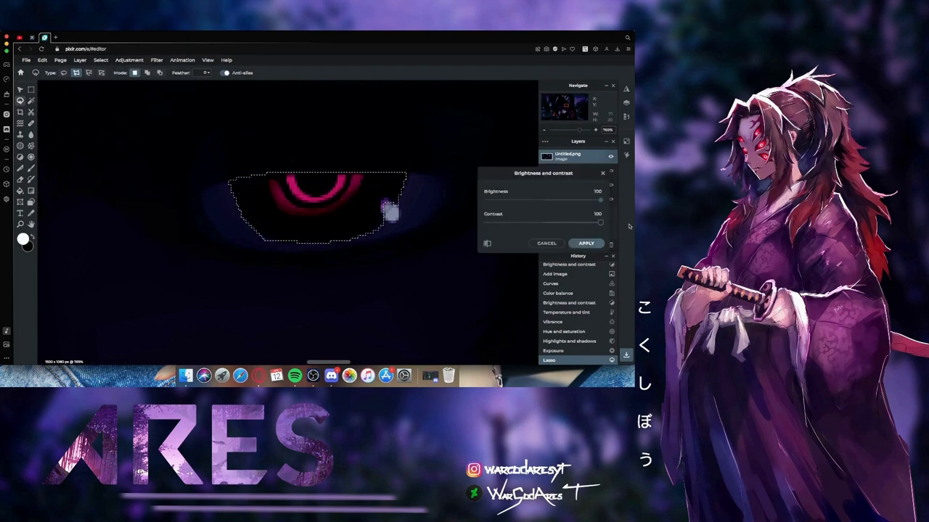
{"action": "left_click_drag", "start_coordinate": [563, 223], "coordinate": [597, 199]}
{"action": "left_click", "coordinate": [585, 243]}
Step: Brighten the selected eye again with brightness 100 and contrast 0
{"action": "left_click", "coordinate": [130, 59]}
{"action": "left_click", "coordinate": [145, 100]}
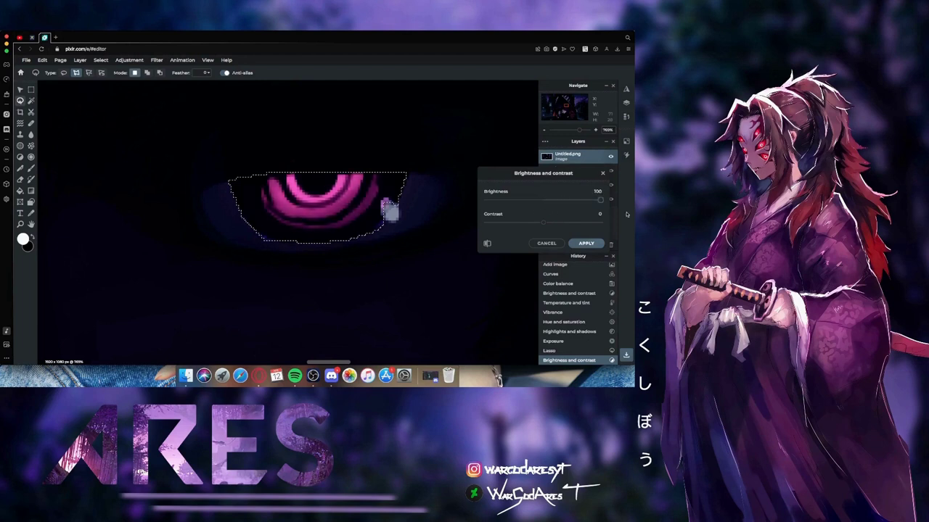
{"action": "left_click", "coordinate": [585, 243]}
Step: Shift the selected eye's color from magenta to red with a hue and saturation adjustment
{"action": "left_click", "coordinate": [129, 60]}
{"action": "left_click", "coordinate": [144, 118]}
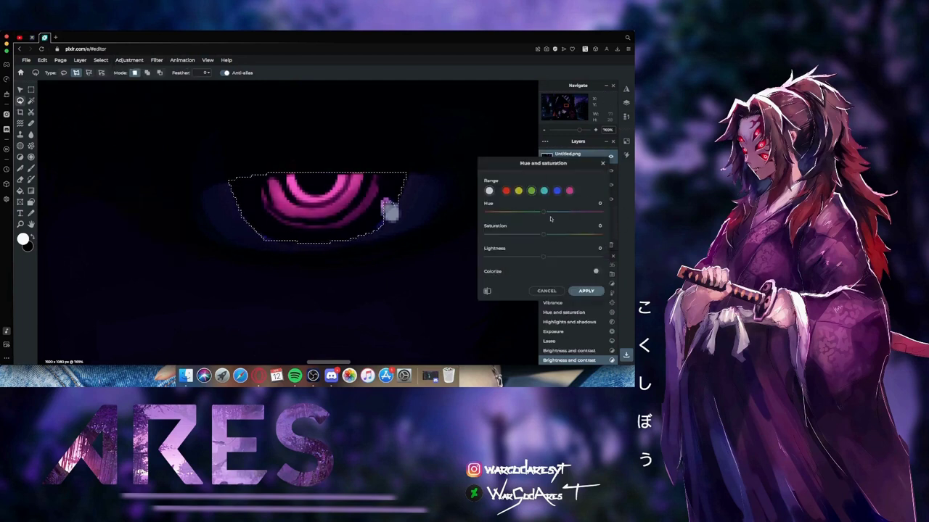
{"action": "left_click_drag", "start_coordinate": [556, 211], "coordinate": [571, 238]}
{"action": "left_click", "coordinate": [579, 291]}
Step: Set the selected red eye's brightness to 35 and raise its contrast
{"action": "left_click", "coordinate": [129, 59]}
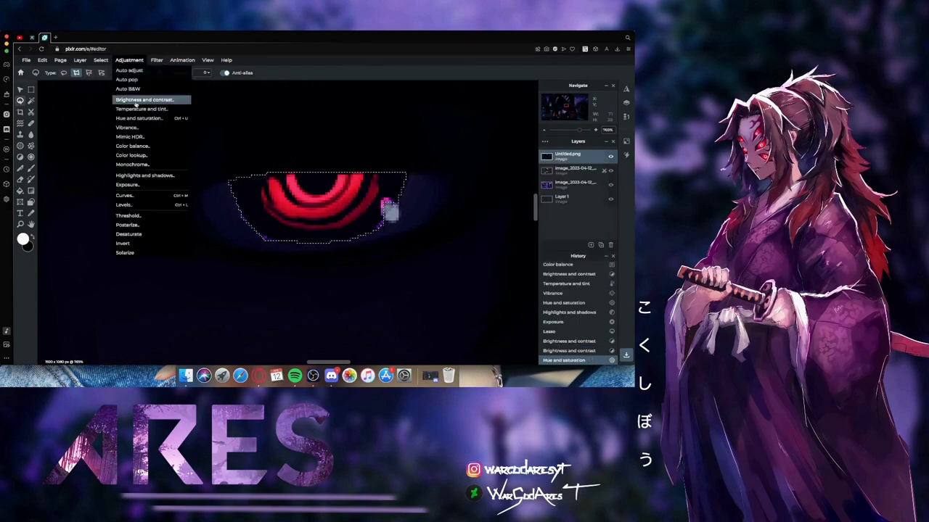
{"action": "left_click", "coordinate": [144, 101]}
{"action": "left_click_drag", "start_coordinate": [543, 201], "coordinate": [590, 223]}
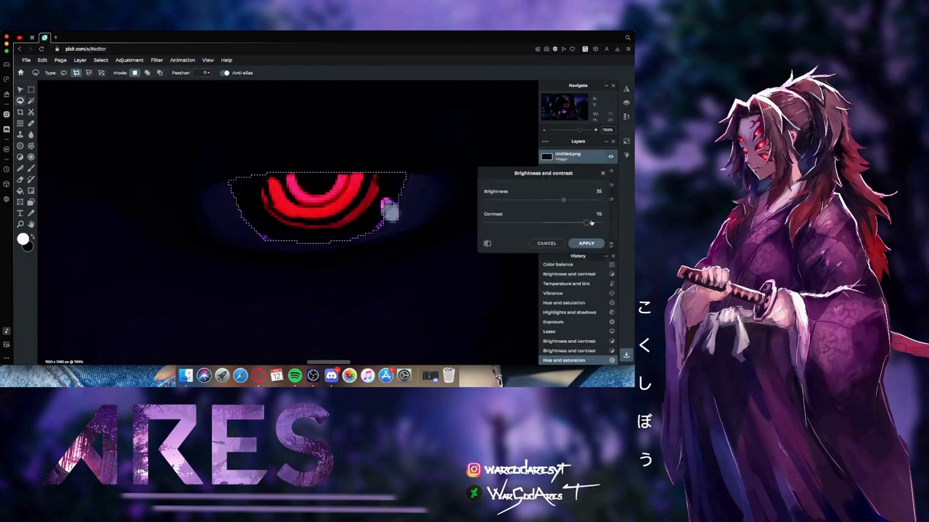
{"action": "left_click", "coordinate": [585, 243]}
Step: Draw a tight polygonal lasso selection around the glowing red rings of the eye
{"action": "scroll", "coordinate": [425, 232], "scroll_direction": "down", "scroll_amount": 10}
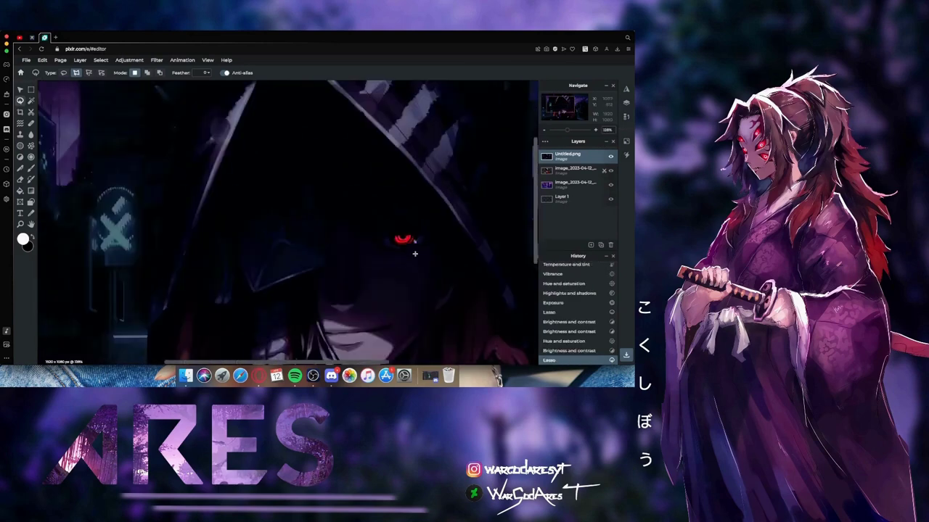
{"action": "scroll", "coordinate": [414, 252], "scroll_direction": "up", "scroll_amount": 1}
{"action": "left_click", "coordinate": [21, 88]}
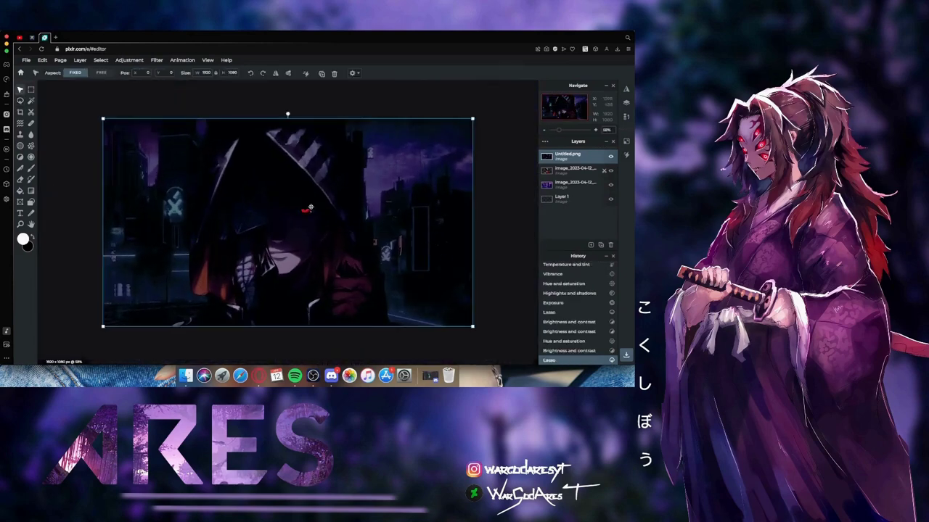
{"action": "scroll", "coordinate": [307, 211], "scroll_direction": "up", "scroll_amount": 10}
{"action": "key", "text": "l"}
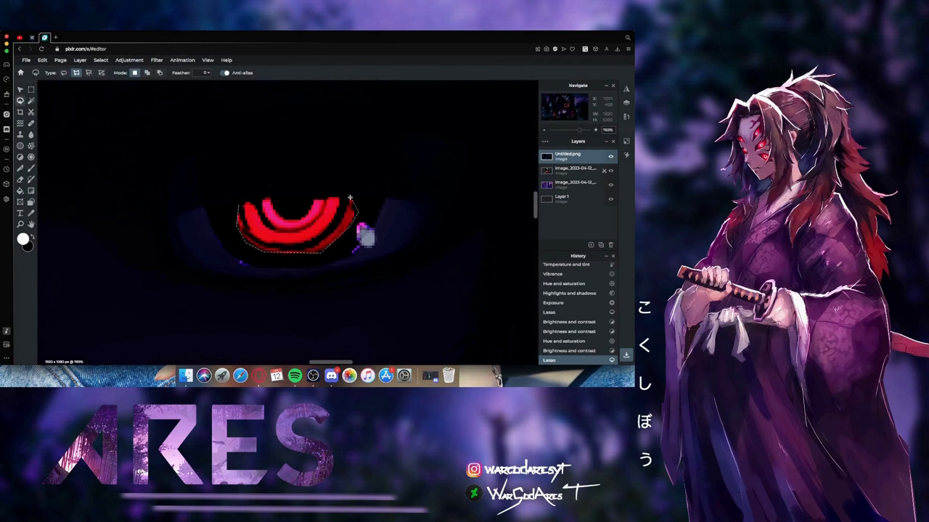
{"action": "left_click", "coordinate": [242, 201]}
Step: Lower the vibrance of the selected red eye rings
{"action": "left_click", "coordinate": [129, 60]}
{"action": "left_click", "coordinate": [138, 119]}
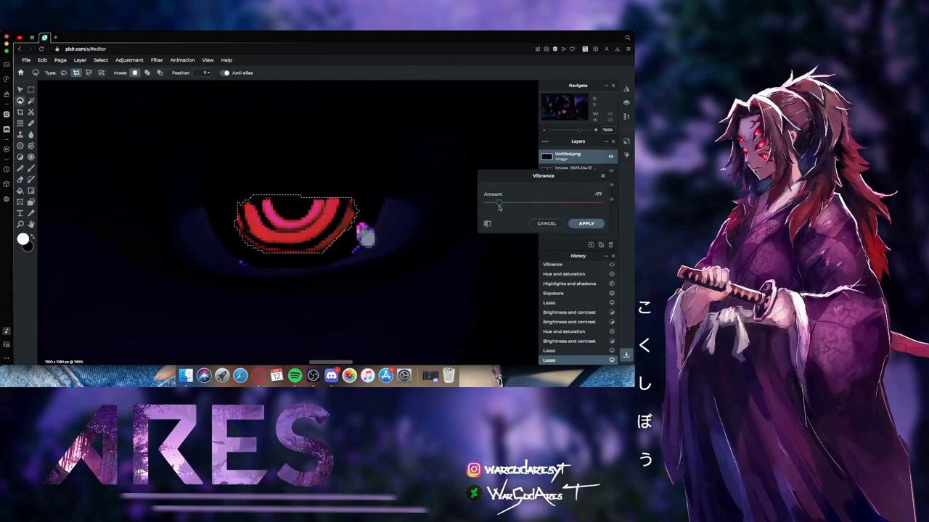
{"action": "left_click", "coordinate": [586, 224]}
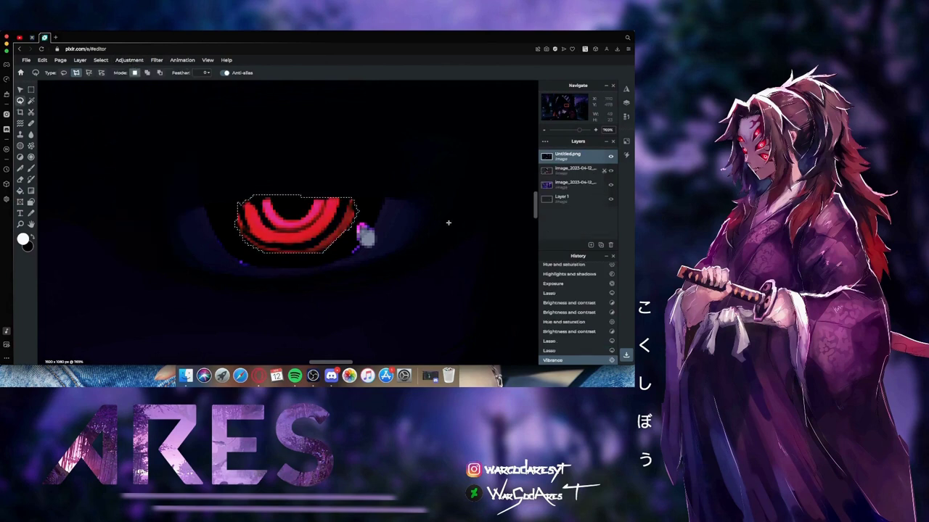
{"action": "scroll", "coordinate": [449, 223], "scroll_direction": "down", "scroll_amount": 10}
{"action": "scroll", "coordinate": [276, 234], "scroll_direction": "up", "scroll_amount": 3}
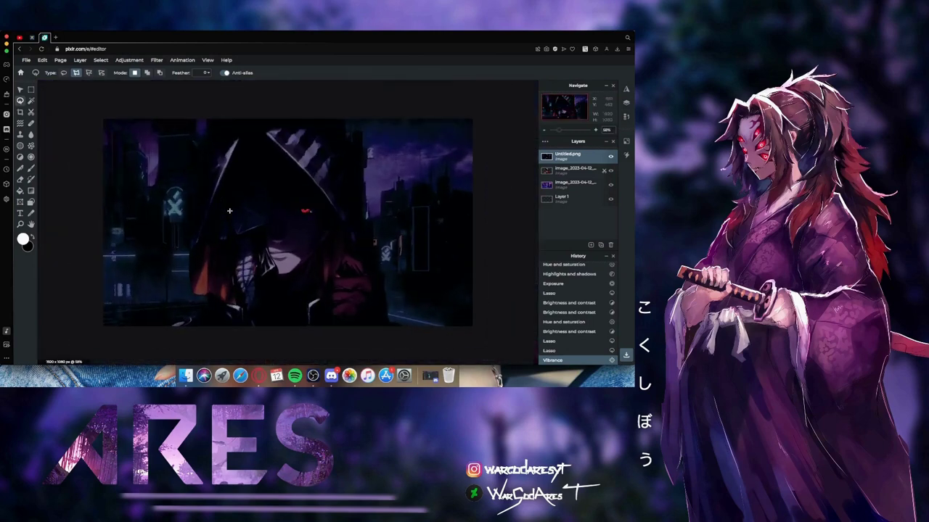
Step: Drop the eye selection and darken the edges of the whole image with a vignette
{"action": "left_click", "coordinate": [31, 100]}
{"action": "left_click", "coordinate": [117, 60]}
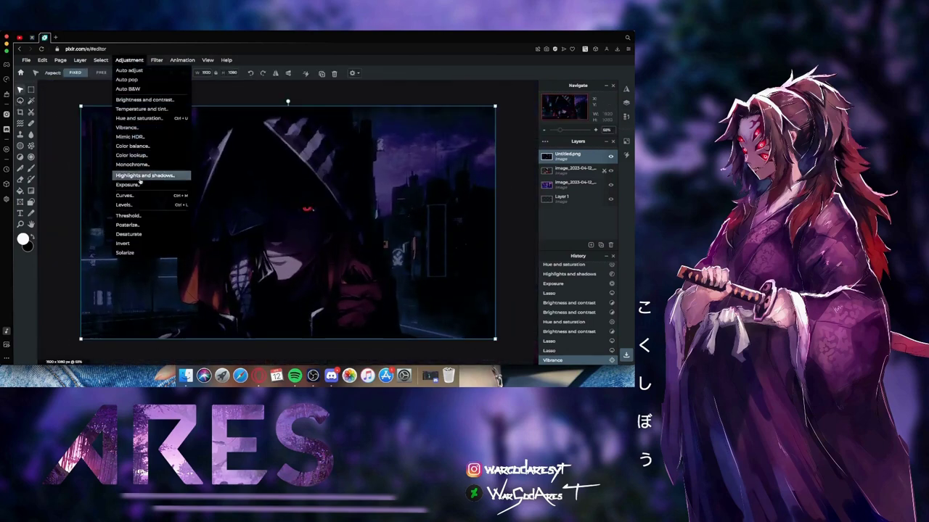
{"action": "left_click", "coordinate": [156, 60]}
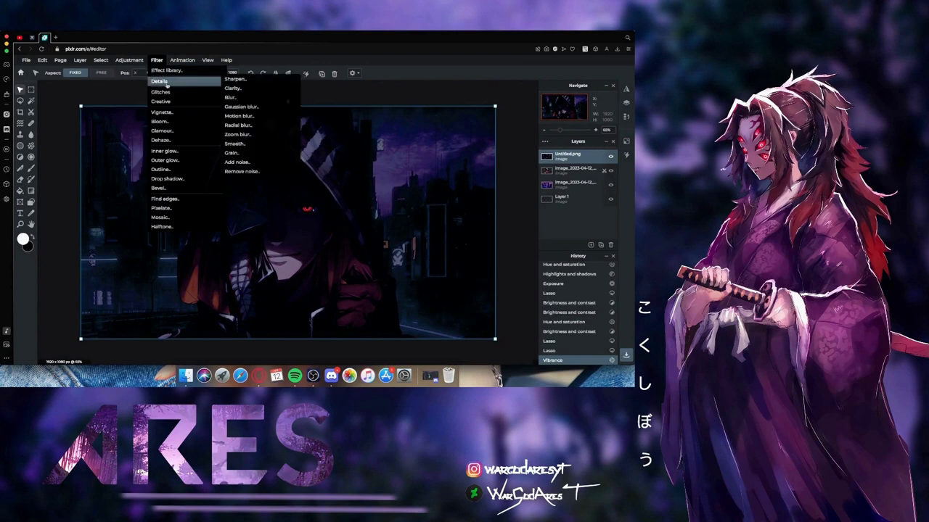
{"action": "left_click", "coordinate": [173, 114]}
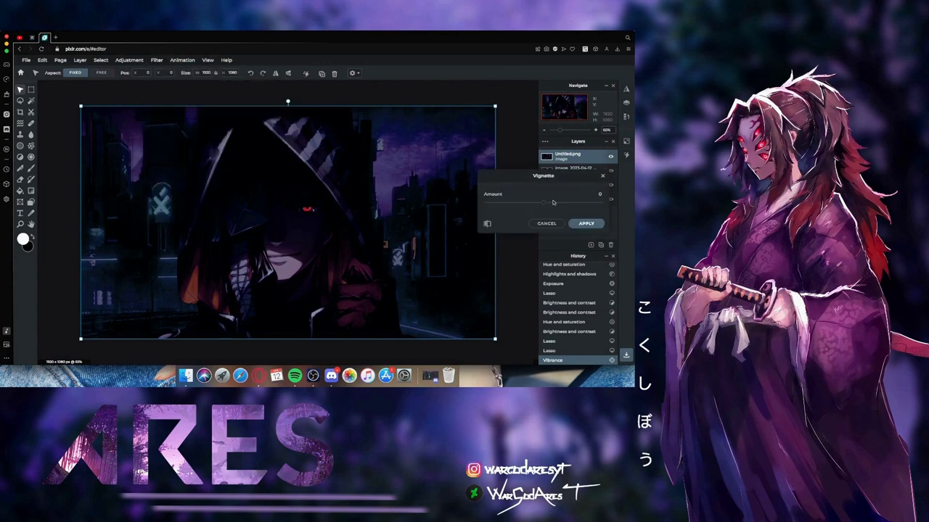
{"action": "left_click", "coordinate": [586, 223]}
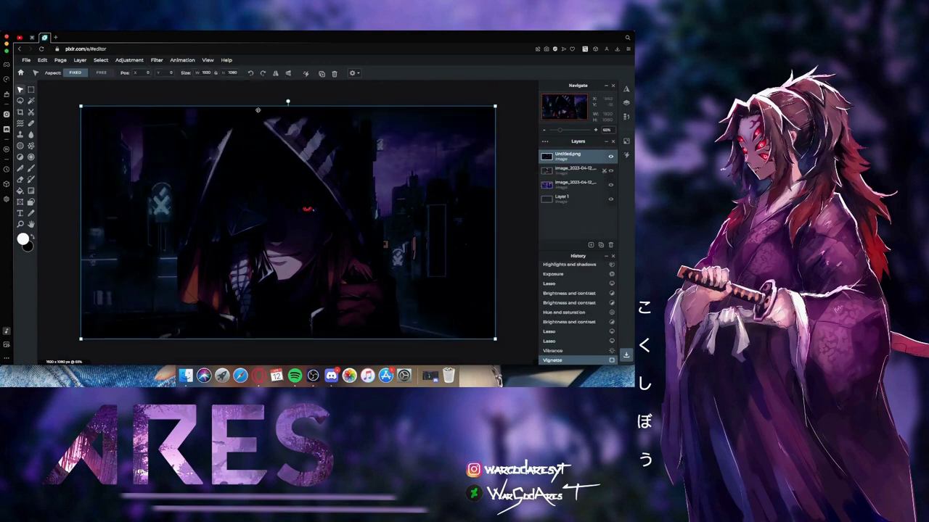
Step: Apply a Bloom filter with an amount of 9 to the merged image layer
{"action": "left_click", "coordinate": [156, 60]}
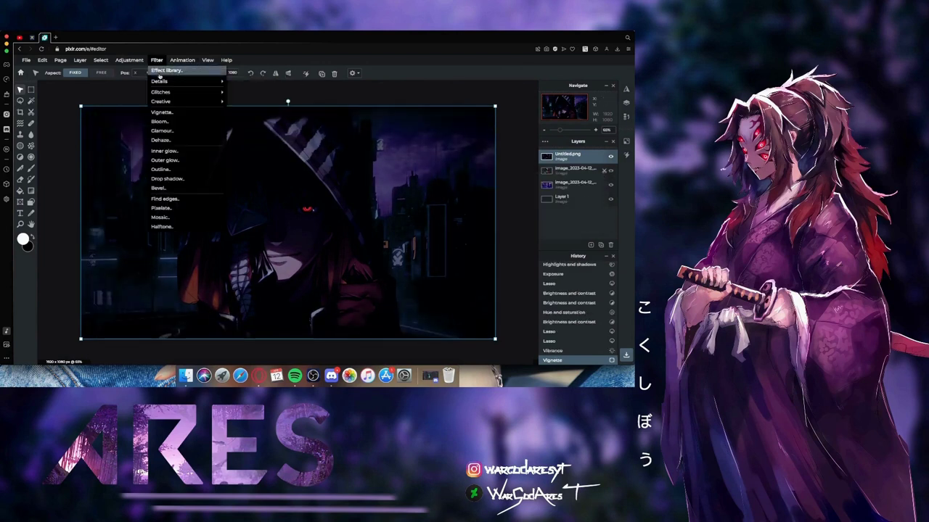
{"action": "left_click", "coordinate": [194, 123]}
{"action": "left_click_drag", "start_coordinate": [497, 211], "coordinate": [498, 212]}
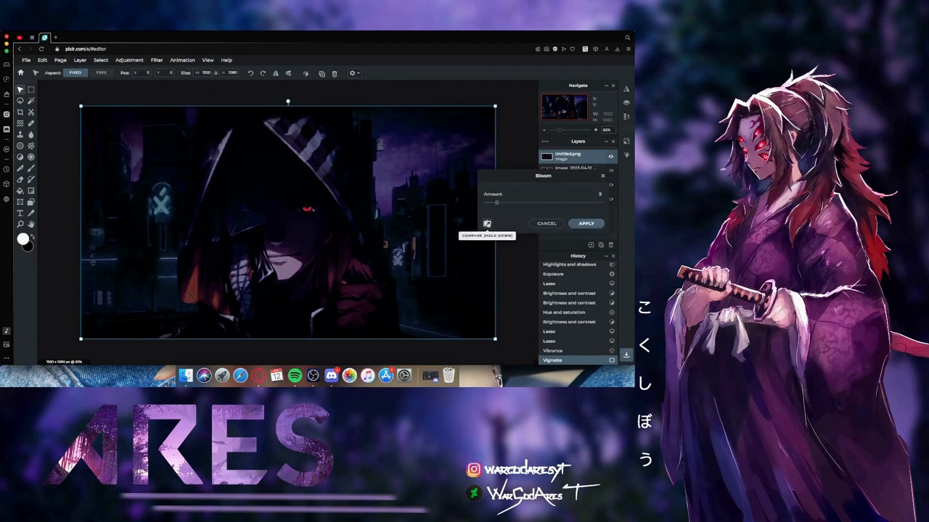
{"action": "left_click", "coordinate": [586, 224]}
Step: Apply the Glamour filter to the merged image layer
{"action": "left_click", "coordinate": [156, 60]}
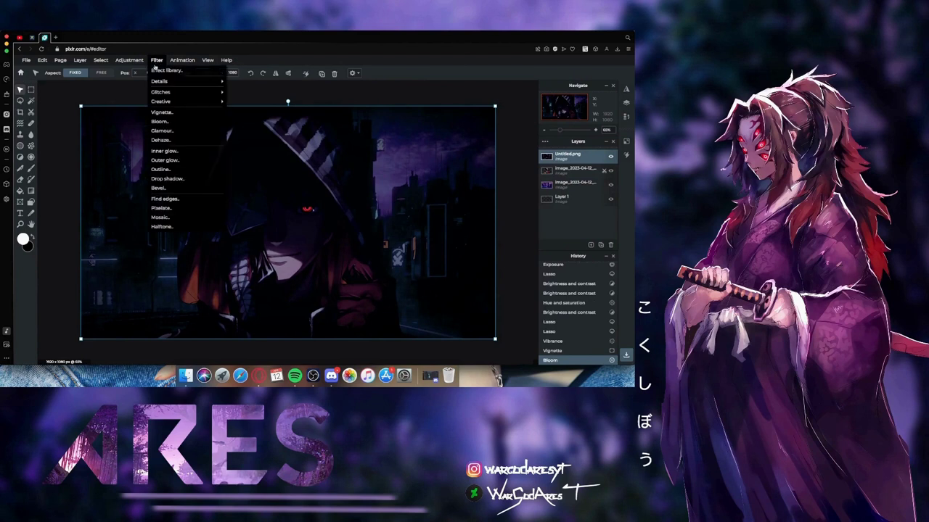
{"action": "left_click", "coordinate": [194, 132]}
{"action": "left_click_drag", "start_coordinate": [488, 202], "coordinate": [527, 202]}
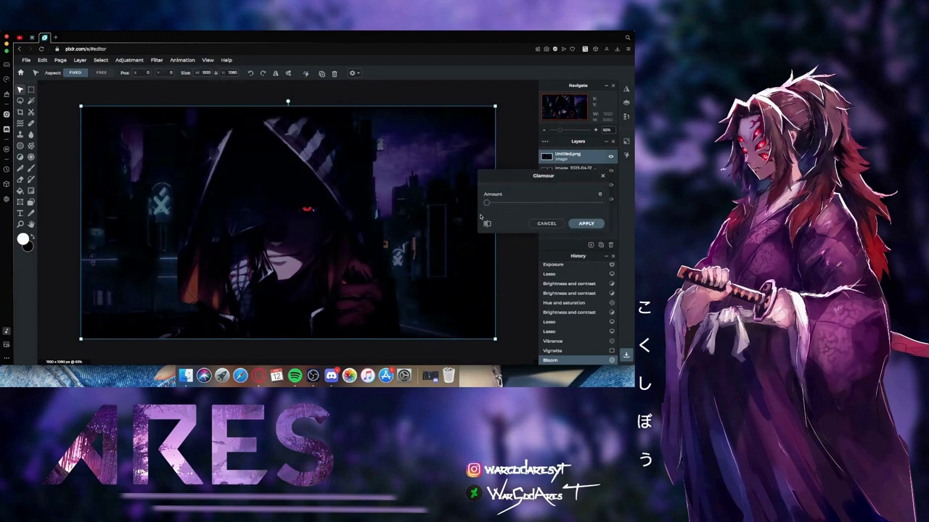
{"action": "left_click", "coordinate": [586, 224]}
Step: Blur the city background on both sides of the hooded character with a large soft blur brush at strength 40
{"action": "left_click", "coordinate": [32, 144]}
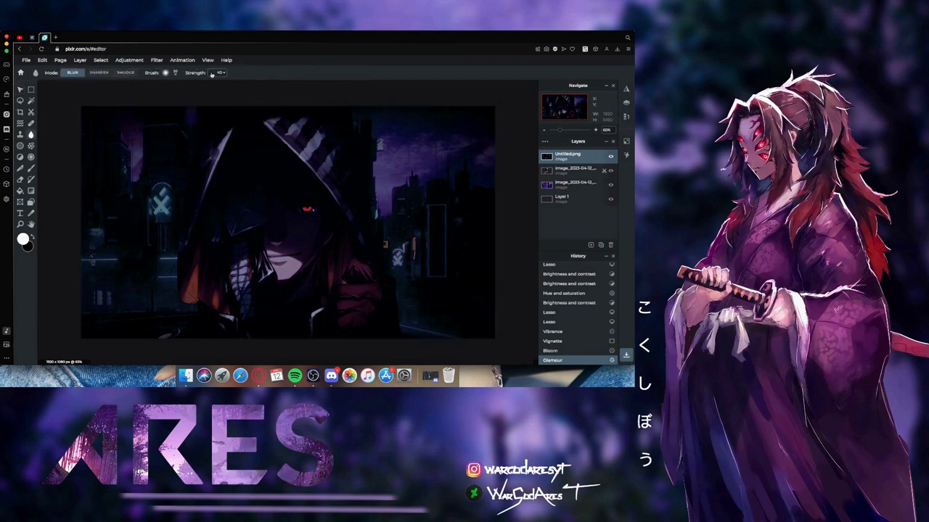
{"action": "left_click", "coordinate": [169, 72]}
{"action": "mouse_move", "coordinate": [186, 101]}
{"action": "left_mouse_down"}
{"action": "mouse_move", "coordinate": [212, 97]}
{"action": "mouse_move", "coordinate": [206, 115]}
{"action": "left_mouse_up"}
{"action": "left_click", "coordinate": [369, 95]}
{"action": "left_click", "coordinate": [167, 74]}
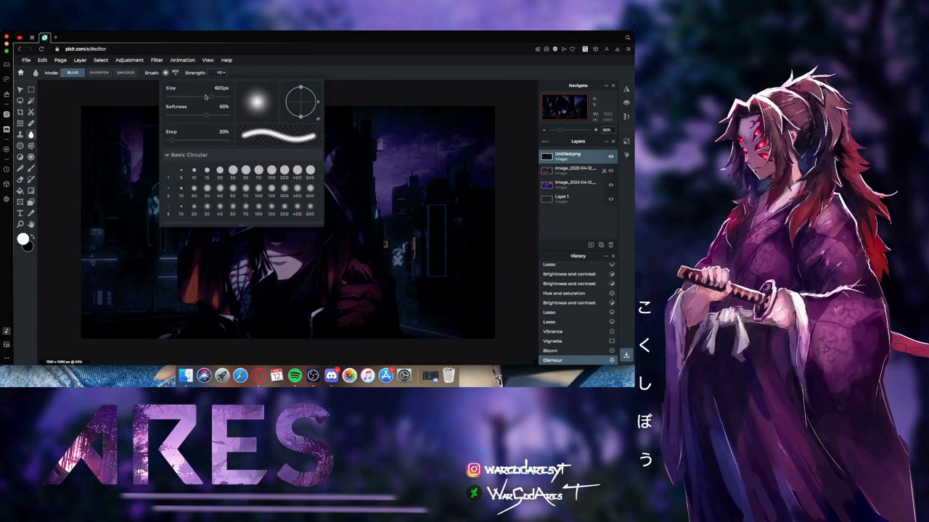
{"action": "left_click", "coordinate": [351, 94]}
{"action": "left_click", "coordinate": [106, 166]}
{"action": "left_click", "coordinate": [112, 185]}
{"action": "left_click", "coordinate": [123, 196]}
{"action": "left_click", "coordinate": [135, 197]}
{"action": "left_click", "coordinate": [143, 192]}
{"action": "left_click", "coordinate": [159, 163]}
{"action": "mouse_move", "coordinate": [158, 161]}
{"action": "left_mouse_down"}
{"action": "mouse_move", "coordinate": [200, 118]}
{"action": "mouse_move", "coordinate": [144, 214]}
{"action": "mouse_move", "coordinate": [148, 260]}
{"action": "mouse_move", "coordinate": [87, 259]}
{"action": "mouse_move", "coordinate": [110, 314]}
{"action": "left_mouse_up"}
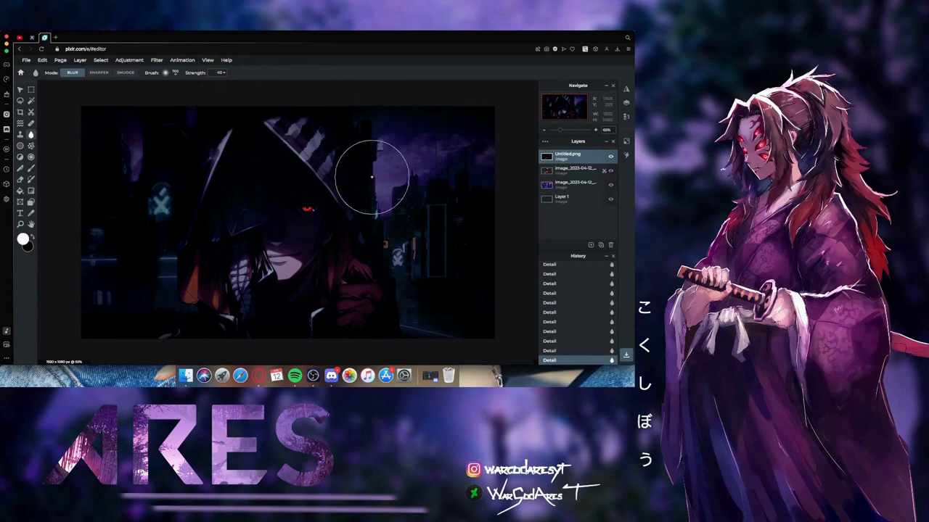
{"action": "mouse_move", "coordinate": [394, 237]}
{"action": "left_mouse_down"}
{"action": "mouse_move", "coordinate": [402, 317]}
{"action": "mouse_move", "coordinate": [468, 325]}
{"action": "mouse_move", "coordinate": [469, 211]}
{"action": "mouse_move", "coordinate": [404, 118]}
{"action": "mouse_move", "coordinate": [414, 303]}
{"action": "mouse_move", "coordinate": [129, 178]}
{"action": "left_mouse_up"}
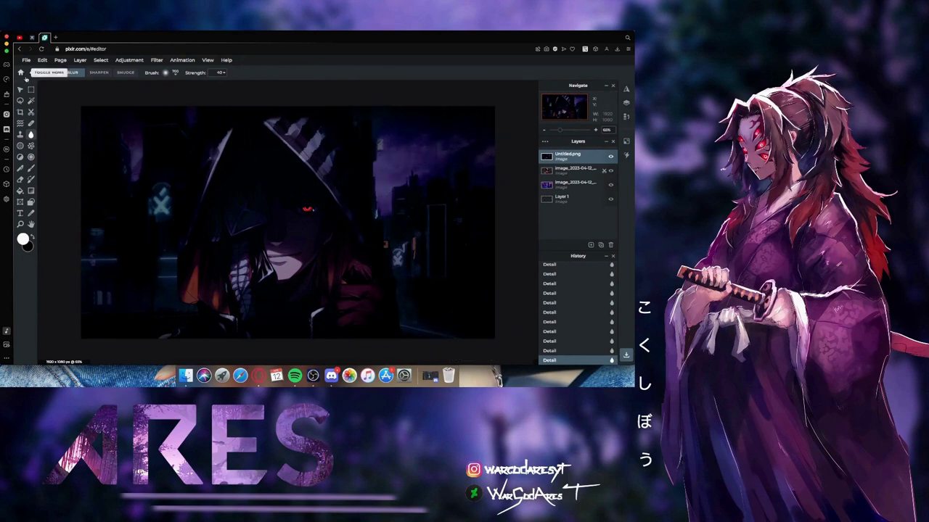
{"action": "left_click", "coordinate": [21, 89]}
{"action": "key", "text": "t"}
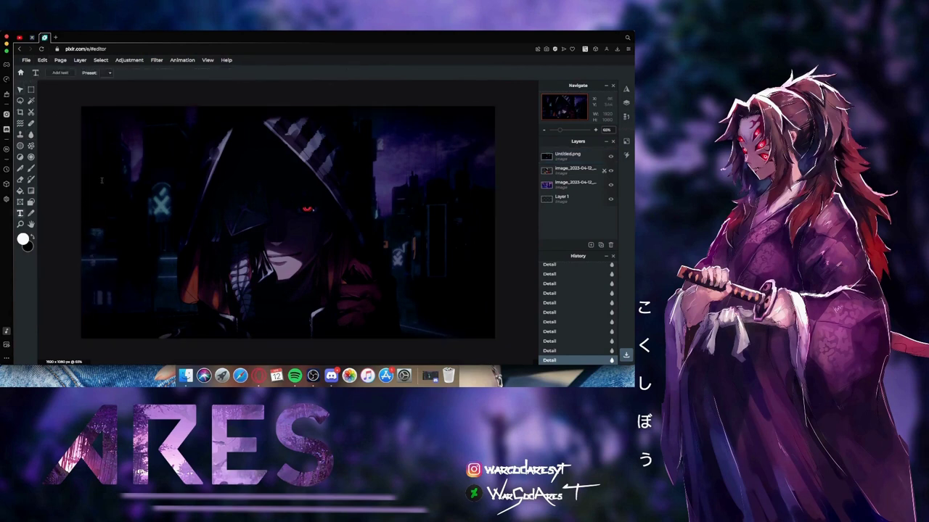
{"action": "left_click", "coordinate": [60, 73]}
{"action": "left_click", "coordinate": [116, 75]}
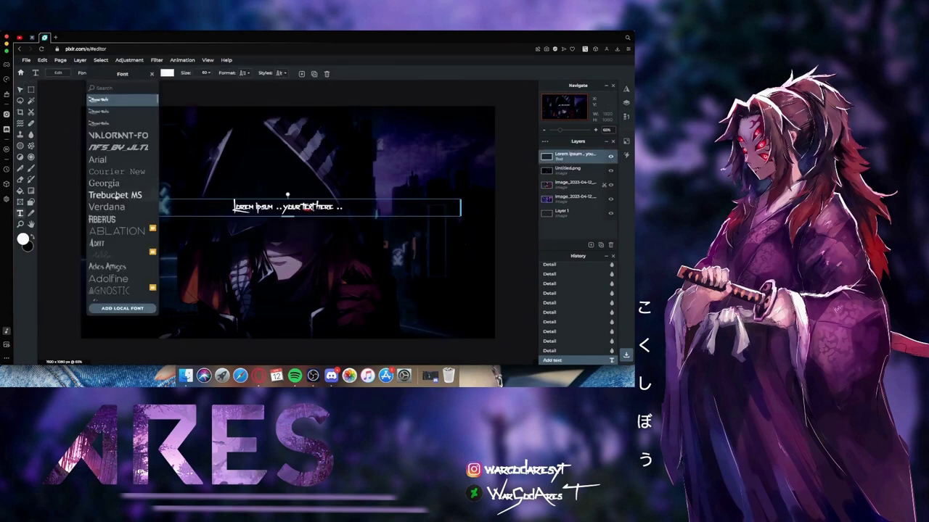
{"action": "left_click", "coordinate": [104, 183]}
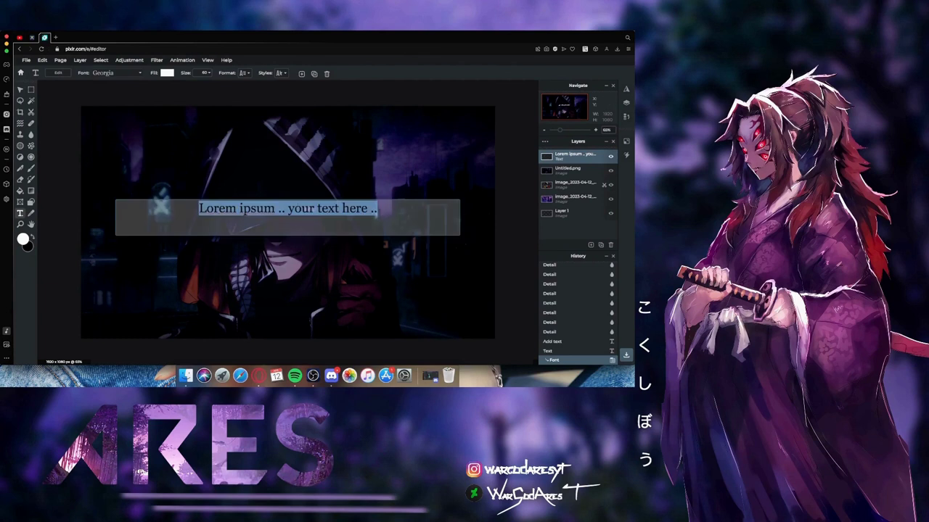
{"action": "type", "text": "WAR"}
{"action": "type", "text": "SYT"}
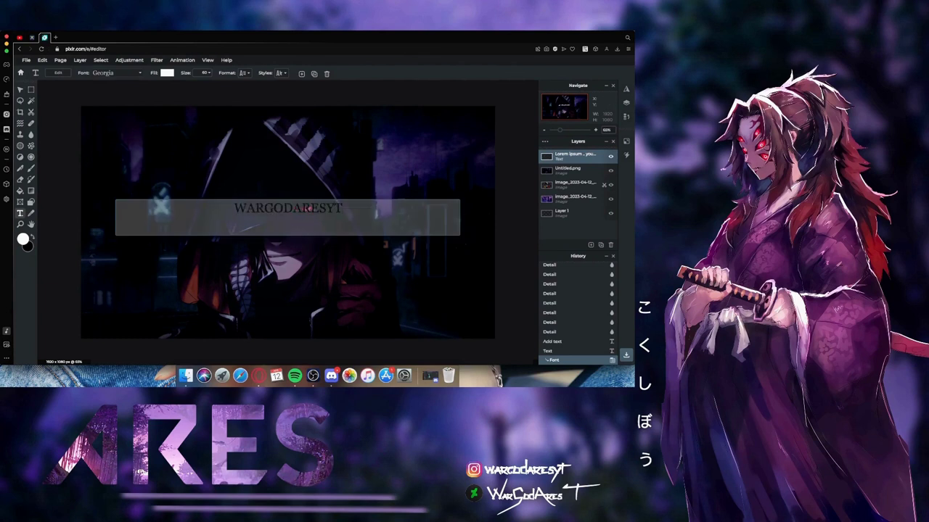
{"action": "left_click_drag", "start_coordinate": [201, 110], "coordinate": [202, 220]}
{"action": "left_click", "coordinate": [611, 245]}
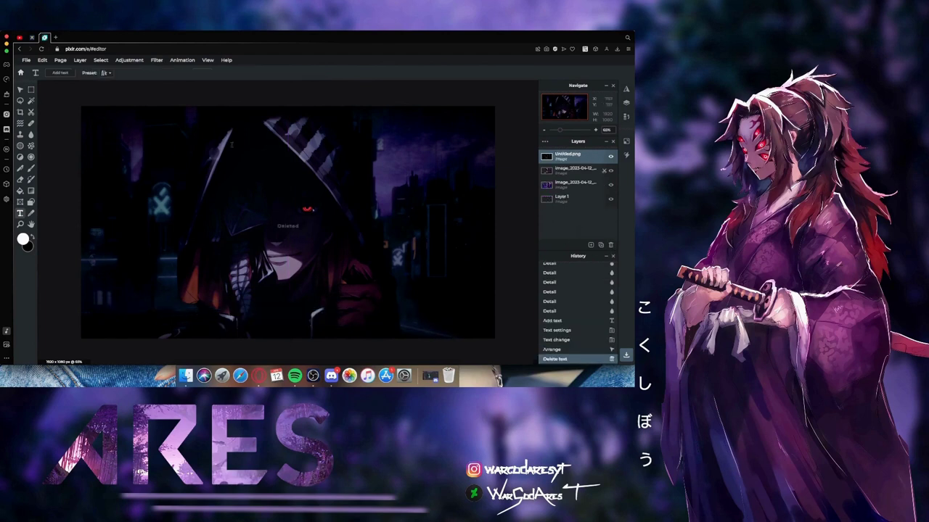
Step: Apply the Sunny effect from the effect library's Instage collection at a reduced amount
{"action": "left_click", "coordinate": [20, 90]}
{"action": "left_click", "coordinate": [158, 60]}
{"action": "left_click", "coordinate": [166, 70]}
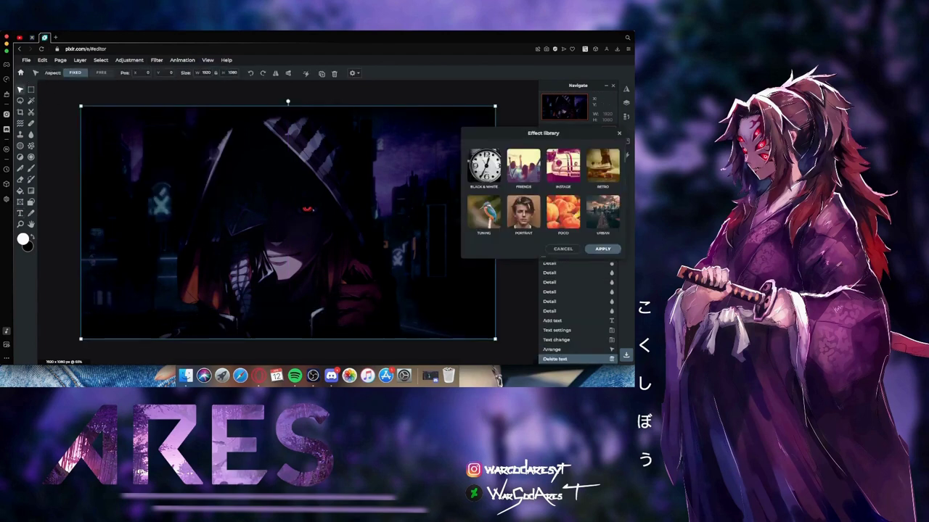
{"action": "left_click", "coordinate": [563, 167]}
{"action": "scroll", "coordinate": [571, 194], "scroll_direction": "down", "scroll_amount": 3}
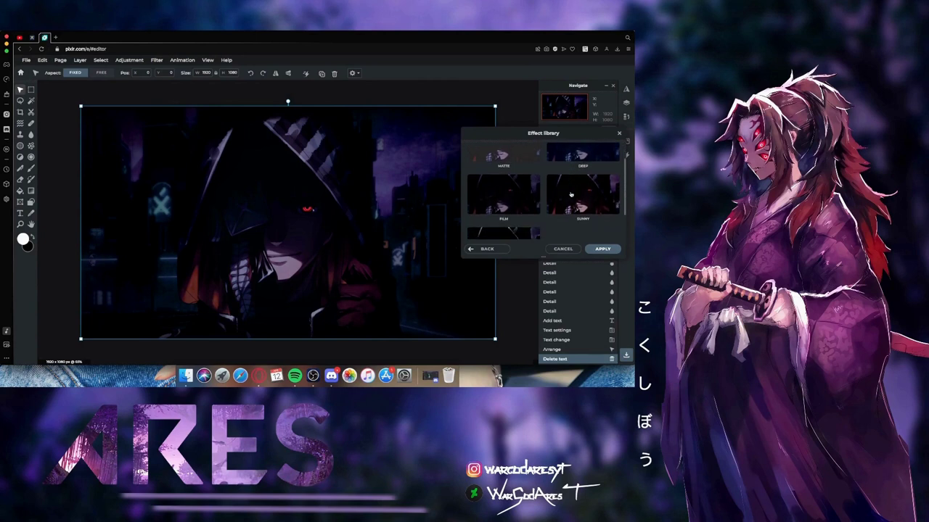
{"action": "left_click", "coordinate": [525, 195]}
{"action": "left_click_drag", "start_coordinate": [490, 222], "coordinate": [485, 223]}
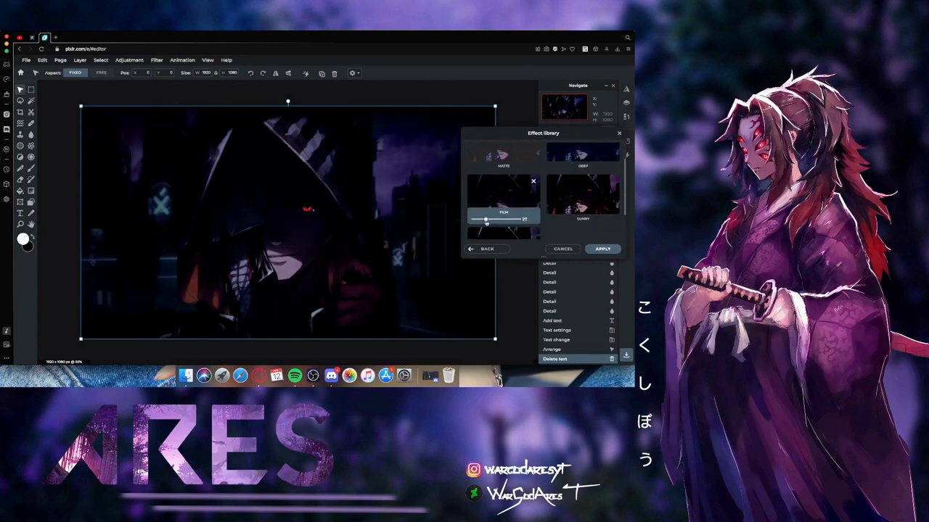
{"action": "left_click", "coordinate": [584, 180]}
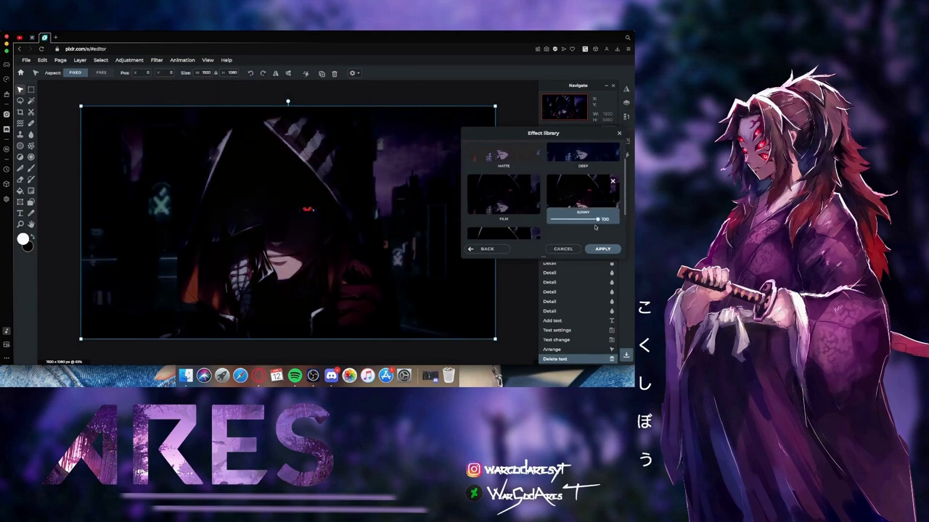
{"action": "left_click_drag", "start_coordinate": [575, 220], "coordinate": [560, 224]}
{"action": "left_click", "coordinate": [602, 249]}
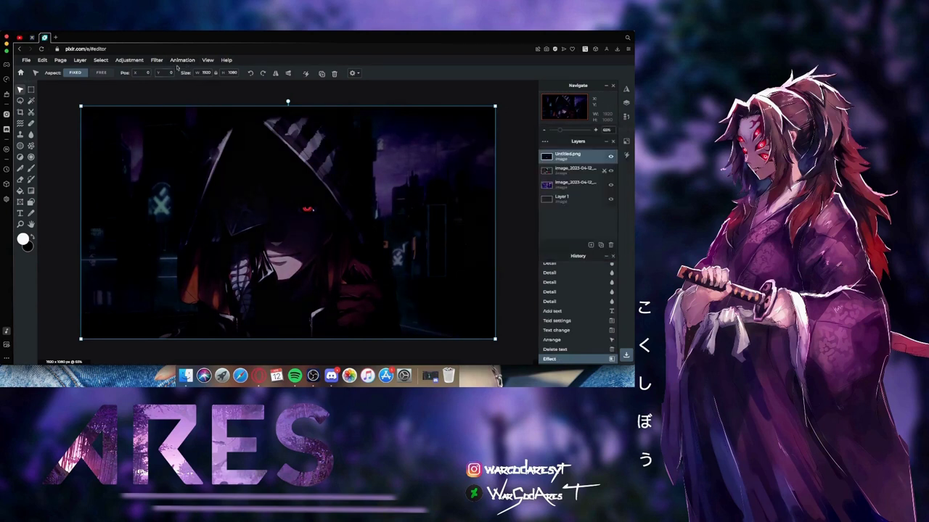
Step: Reduce the overall color saturation of the image with a hue and saturation adjustment
{"action": "left_click", "coordinate": [156, 60]}
{"action": "mouse_move", "coordinate": [129, 59]}
{"action": "left_click", "coordinate": [145, 119]}
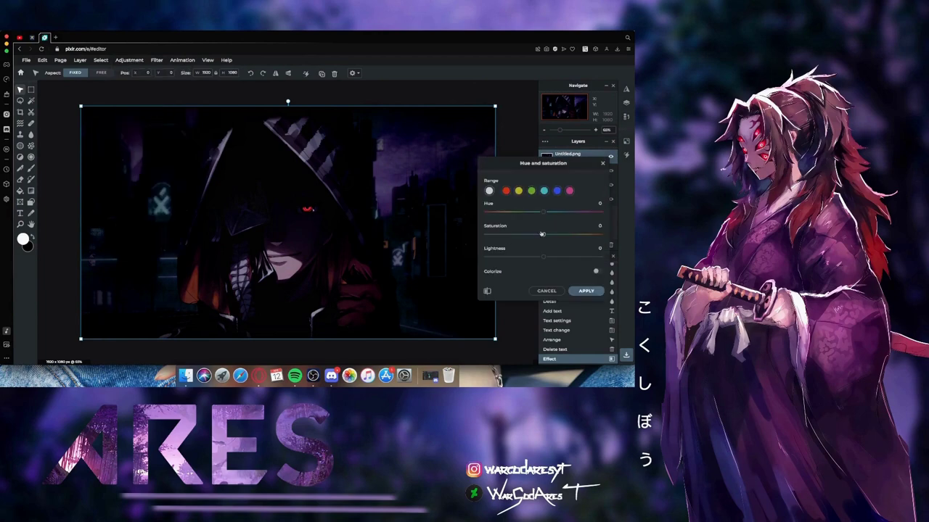
{"action": "left_click", "coordinate": [586, 291]}
Step: Apply Mimic HDR to the image with amount 100 and contrast 43
{"action": "left_click", "coordinate": [156, 60]}
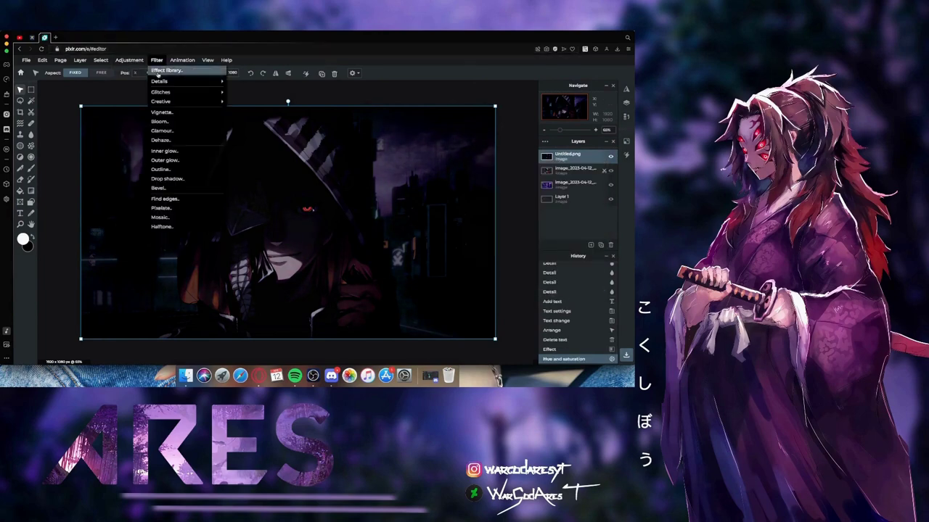
{"action": "mouse_move", "coordinate": [129, 59]}
{"action": "left_click", "coordinate": [130, 137]}
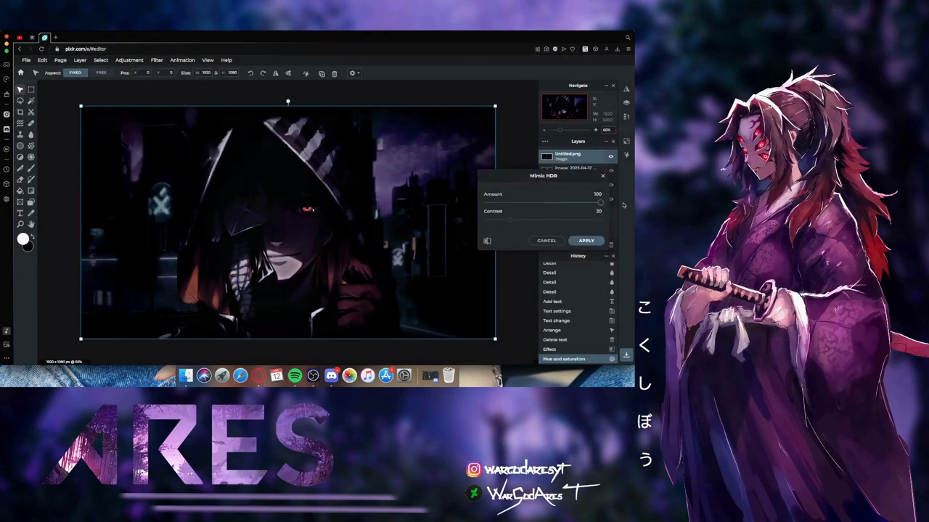
{"action": "left_click_drag", "start_coordinate": [546, 225], "coordinate": [536, 224]}
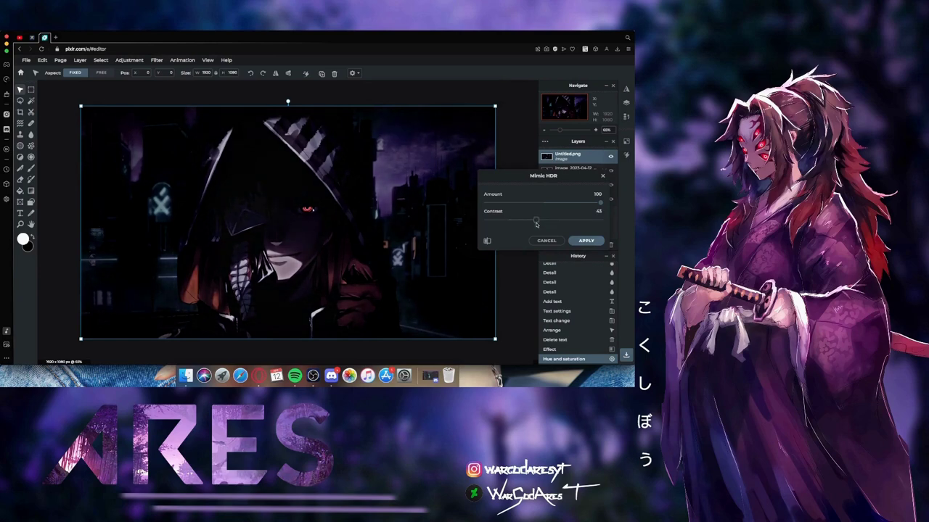
{"action": "left_click", "coordinate": [586, 241]}
Step: Set the foreground color to a dark muted purple, sampled from the chin's skin tone and darkened in the color picker
{"action": "scroll", "coordinate": [279, 272], "scroll_direction": "up", "scroll_amount": 5}
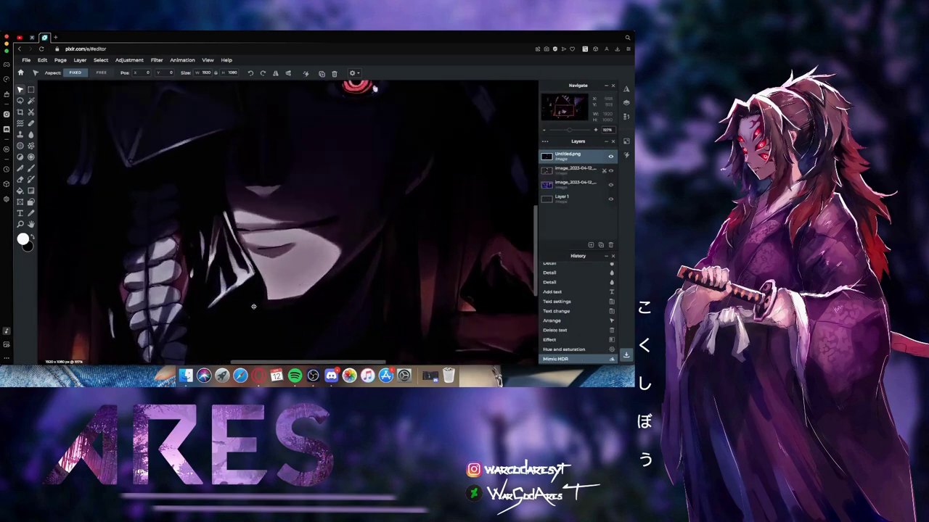
{"action": "left_click", "coordinate": [24, 238]}
{"action": "left_click", "coordinate": [328, 254]}
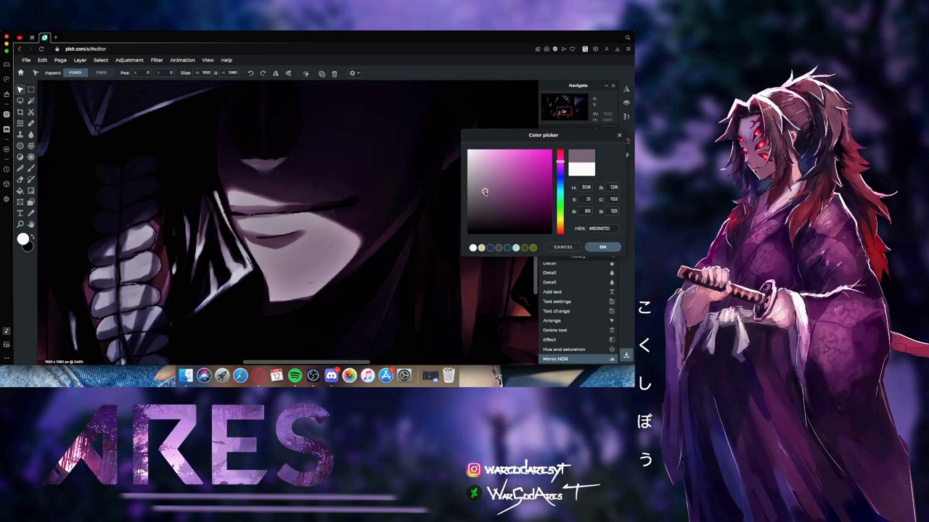
{"action": "left_click_drag", "start_coordinate": [484, 190], "coordinate": [488, 201]}
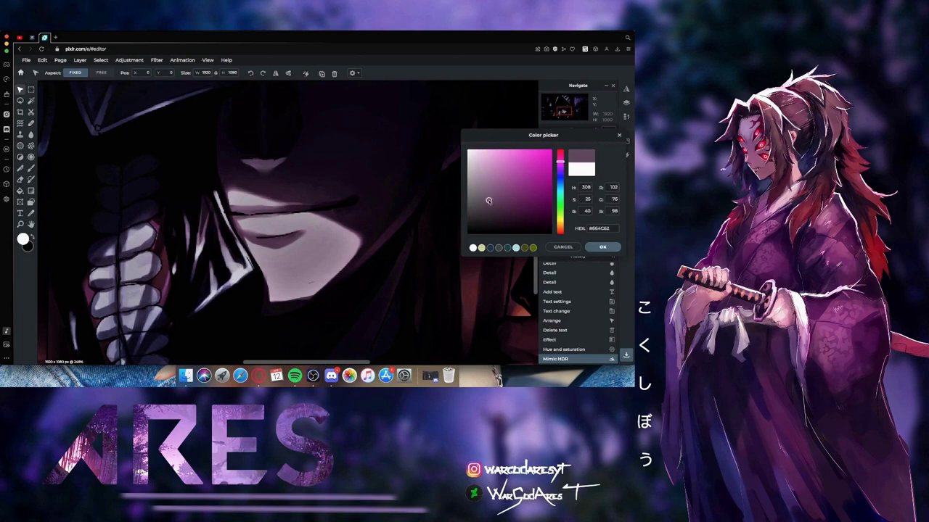
{"action": "left_click", "coordinate": [602, 247]}
Step: Prepare a slightly resized soft brush and add an empty layer above the image for painting the face shading
{"action": "left_click", "coordinate": [31, 168]}
{"action": "left_click", "coordinate": [66, 73]}
{"action": "mouse_move", "coordinate": [78, 97]}
{"action": "left_mouse_down"}
{"action": "mouse_move", "coordinate": [110, 117]}
{"action": "mouse_move", "coordinate": [81, 97]}
{"action": "left_mouse_up"}
{"action": "left_click", "coordinate": [462, 76]}
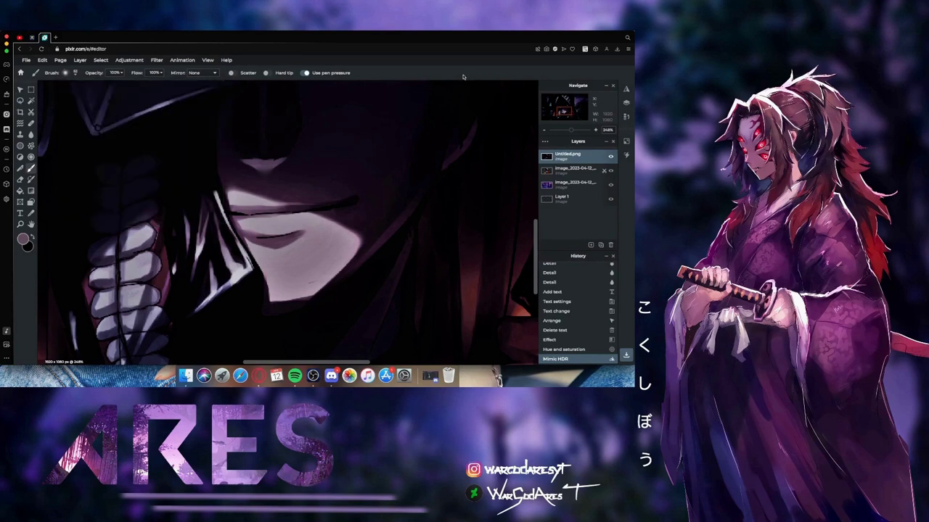
{"action": "left_click", "coordinate": [590, 246]}
{"action": "left_click", "coordinate": [586, 236]}
{"action": "scroll", "coordinate": [224, 249], "scroll_direction": "up", "scroll_amount": 3}
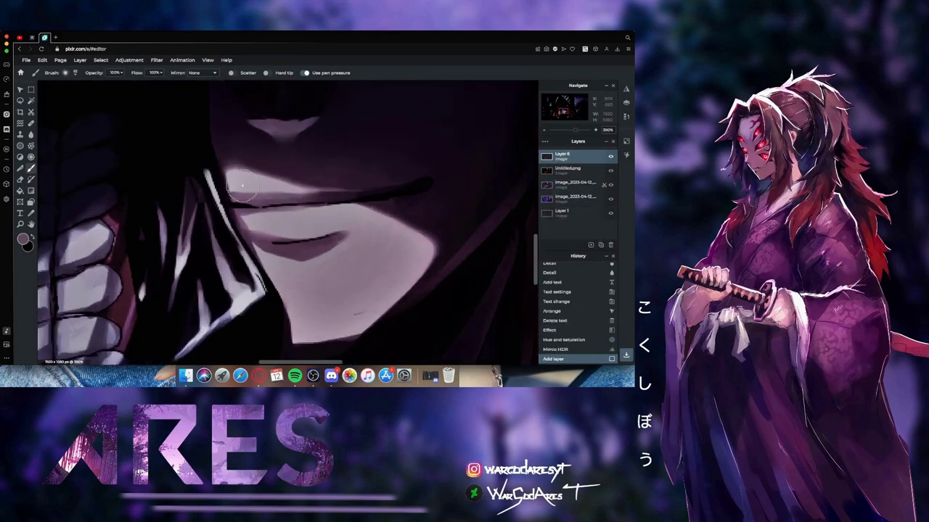
Step: Try to paint shading along the chin with the purple brush, at 0% step and then a smaller size, and undo the strokes and new layer
{"action": "left_click_drag", "start_coordinate": [420, 249], "coordinate": [374, 303]}
{"action": "key", "text": "super+z"}
{"action": "left_click", "coordinate": [65, 73]}
{"action": "left_click_drag", "start_coordinate": [82, 142], "coordinate": [72, 141]}
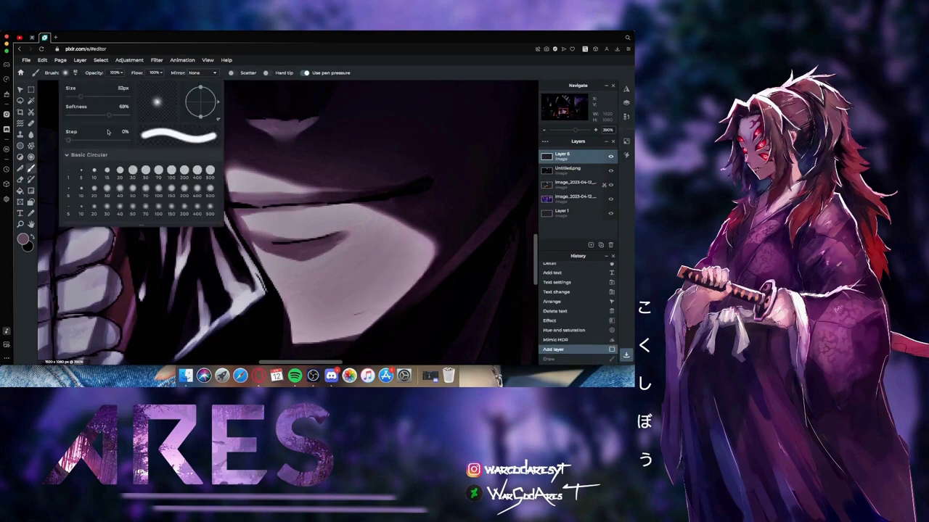
{"action": "mouse_move", "coordinate": [379, 245]}
{"action": "left_mouse_down"}
{"action": "mouse_move", "coordinate": [372, 283]}
{"action": "mouse_move", "coordinate": [310, 324]}
{"action": "left_mouse_up"}
{"action": "key", "text": "super+z"}
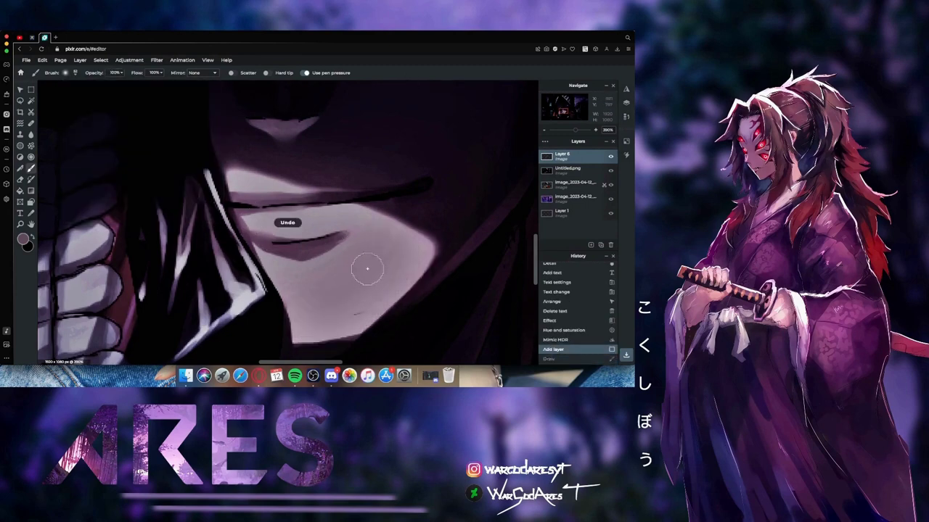
{"action": "left_click", "coordinate": [69, 74]}
{"action": "left_click_drag", "start_coordinate": [78, 97], "coordinate": [75, 96]}
{"action": "mouse_move", "coordinate": [396, 246]}
{"action": "left_mouse_down"}
{"action": "mouse_move", "coordinate": [335, 228]}
{"action": "mouse_move", "coordinate": [287, 232]}
{"action": "mouse_move", "coordinate": [250, 221]}
{"action": "mouse_move", "coordinate": [346, 207]}
{"action": "mouse_move", "coordinate": [408, 228]}
{"action": "left_mouse_up"}
{"action": "key", "text": "super+z"}
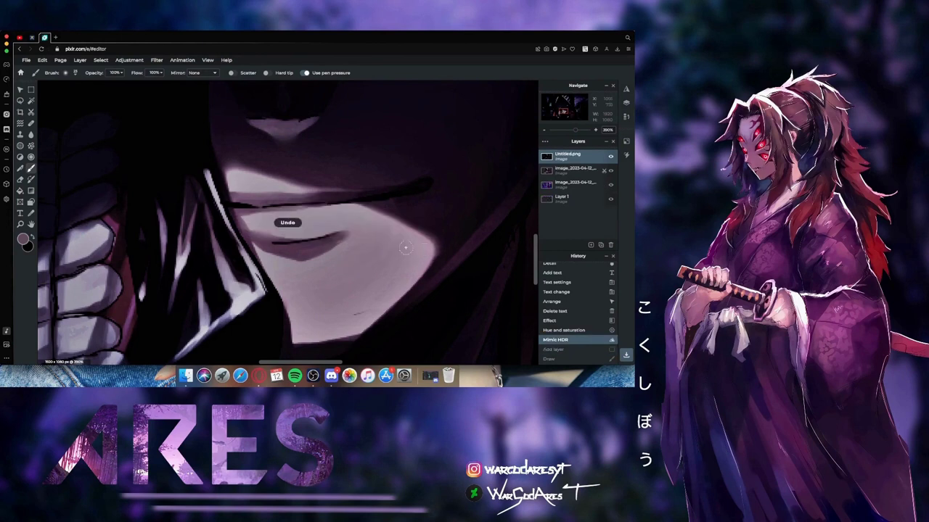
Step: Select the light skin patch above the mouth with a polygonal lasso outline
{"action": "left_click", "coordinate": [26, 233]}
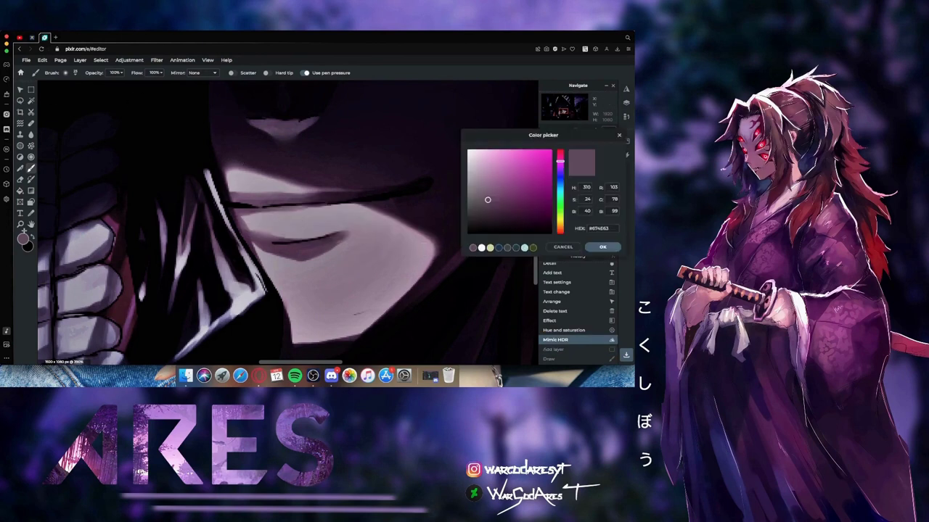
{"action": "left_click", "coordinate": [619, 135]}
{"action": "key", "text": "l"}
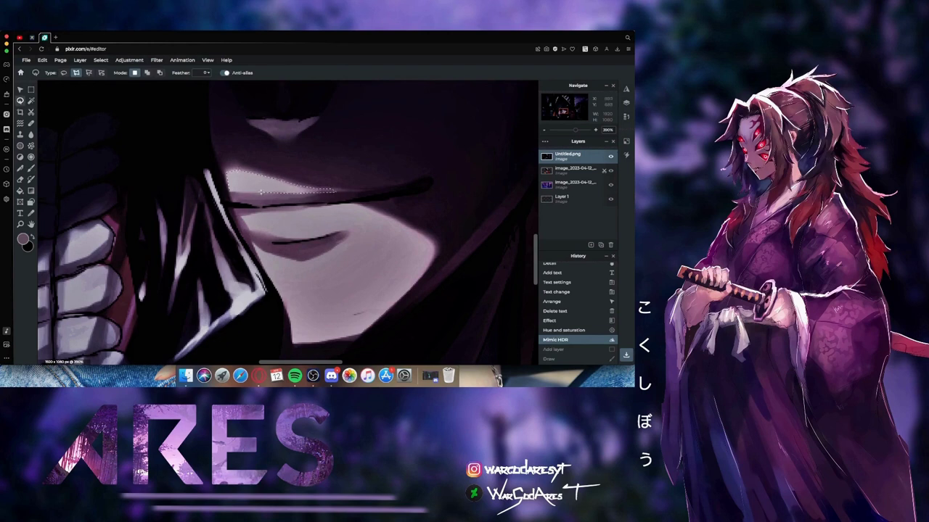
{"action": "left_click", "coordinate": [231, 192]}
Step: Try a slightly lower value in the brightness and contrast adjustment on the selected patch, then cancel it
{"action": "left_click", "coordinate": [129, 60]}
{"action": "left_click", "coordinate": [139, 103]}
{"action": "mouse_move", "coordinate": [538, 200]}
{"action": "left_mouse_down"}
{"action": "mouse_move", "coordinate": [511, 201]}
{"action": "mouse_move", "coordinate": [532, 200]}
{"action": "left_mouse_up"}
{"action": "left_click", "coordinate": [547, 243]}
Step: Try a hue and saturation adjustment on the selected patch with hue -56 and saturation -82, then cancel it
{"action": "left_click", "coordinate": [129, 60]}
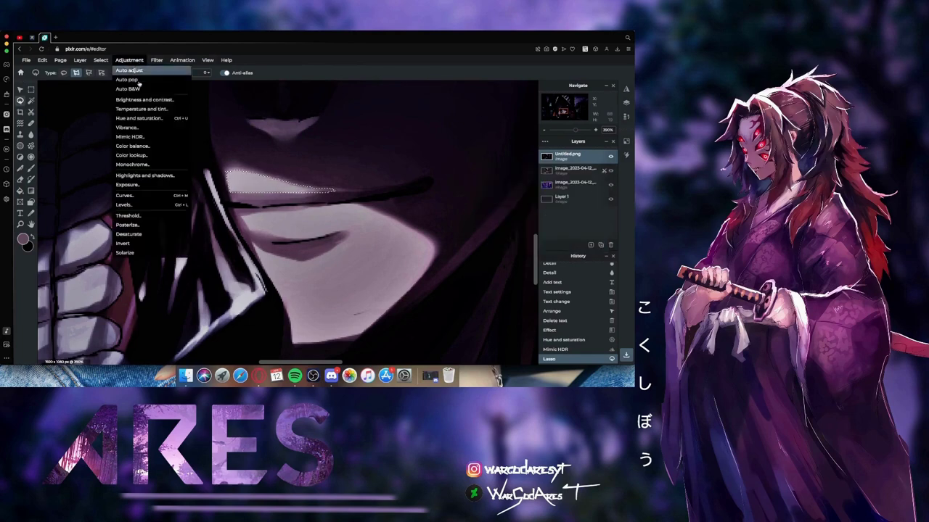
{"action": "left_click", "coordinate": [138, 117]}
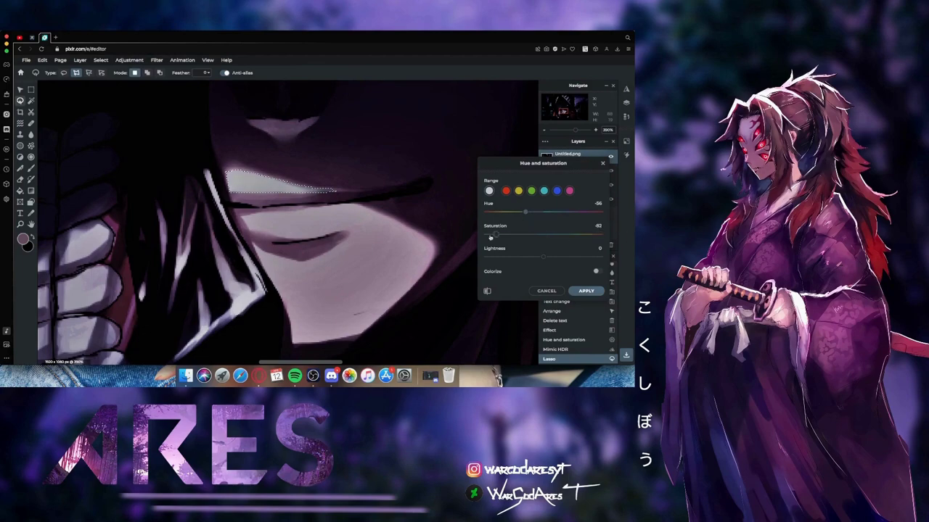
{"action": "left_click", "coordinate": [547, 291]}
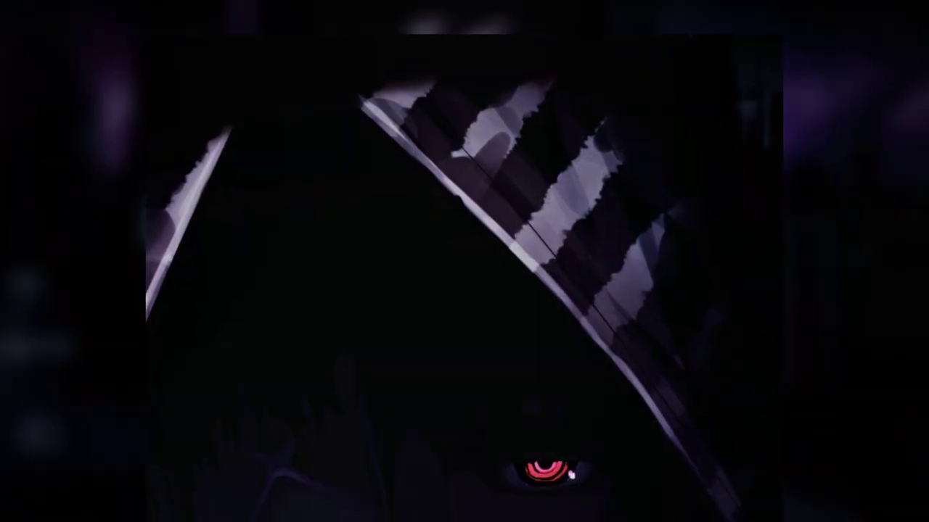